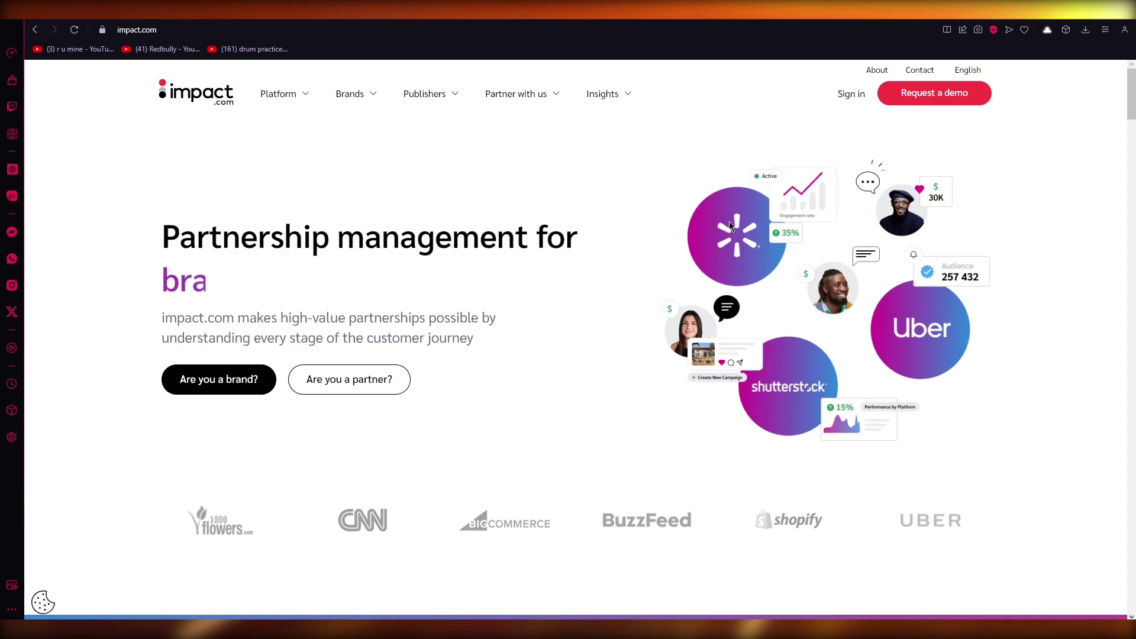
Browse the impact.com homepage, reading the headline and Influencer card text
scroll(490, 263, "down", 10)
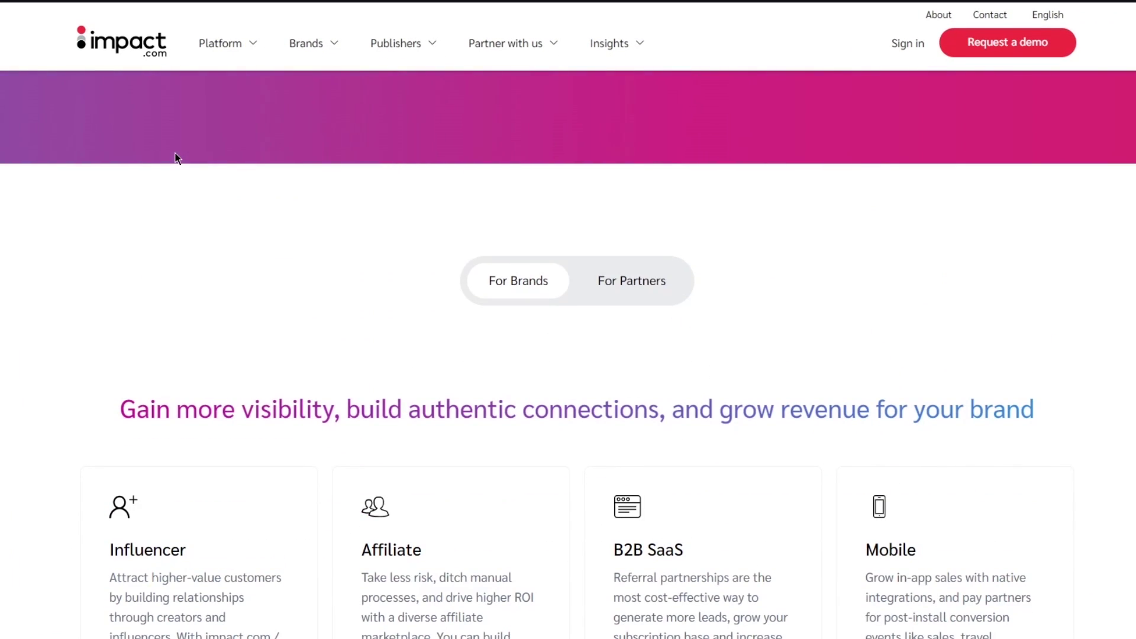
scroll(211, 152, "down", 3)
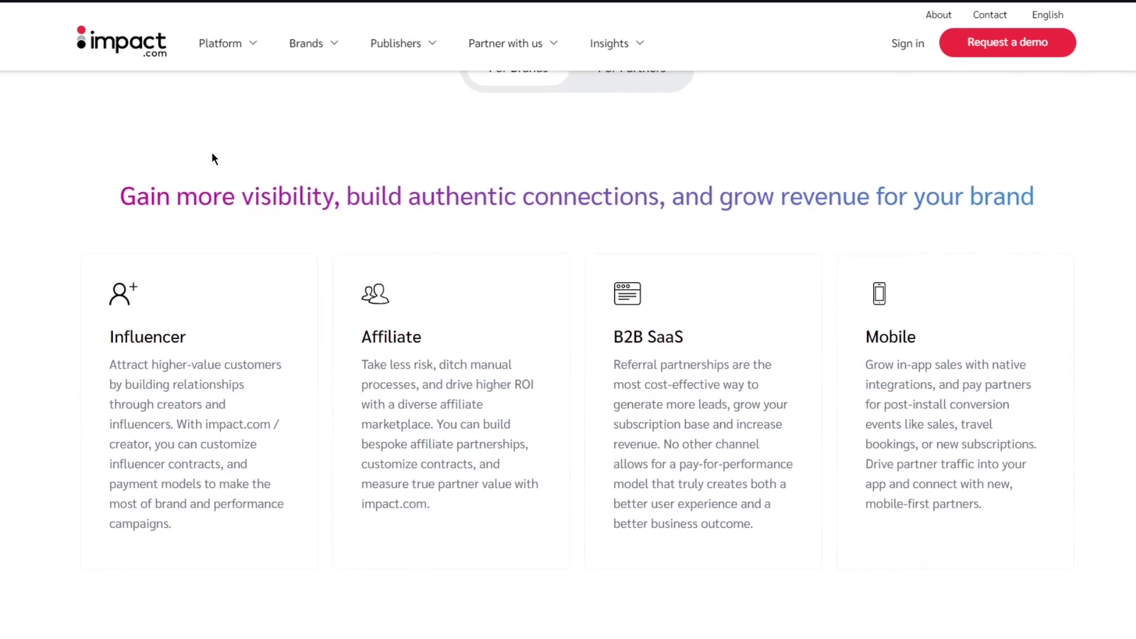
scroll(185, 182, "up", 5)
scroll(215, 177, "down", 4)
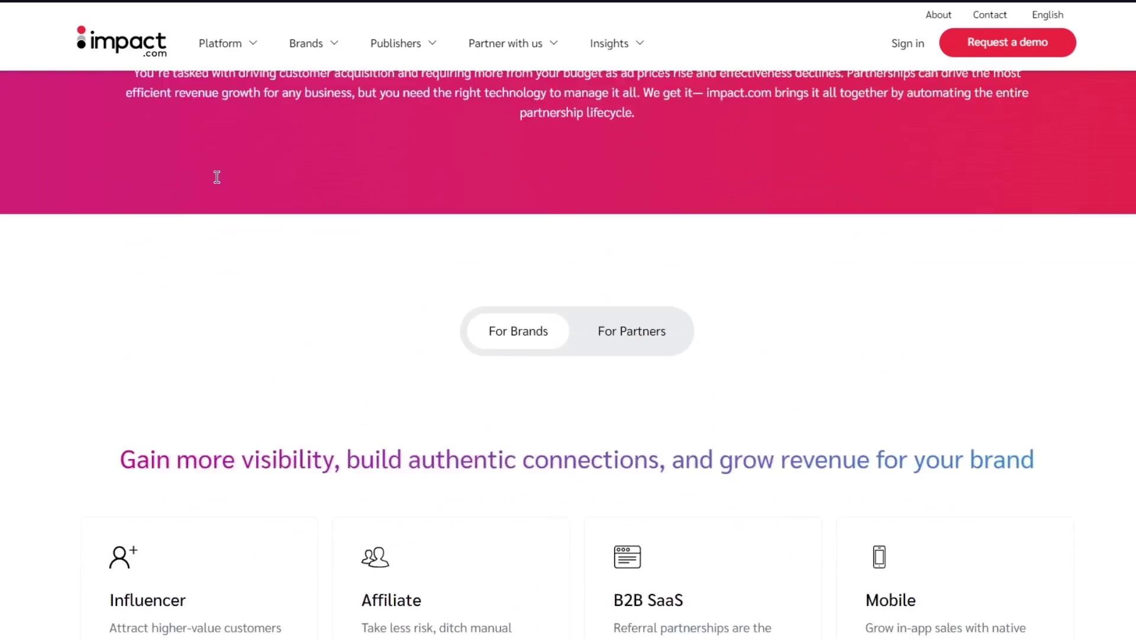
left_click_drag(122, 261, 175, 595)
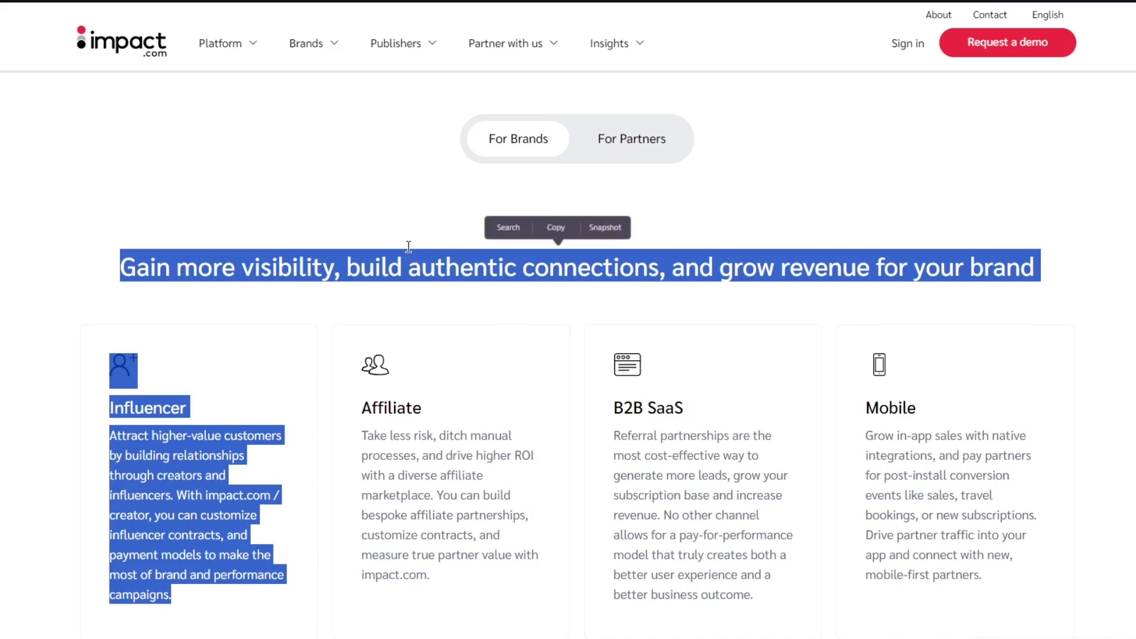
left_click(385, 207)
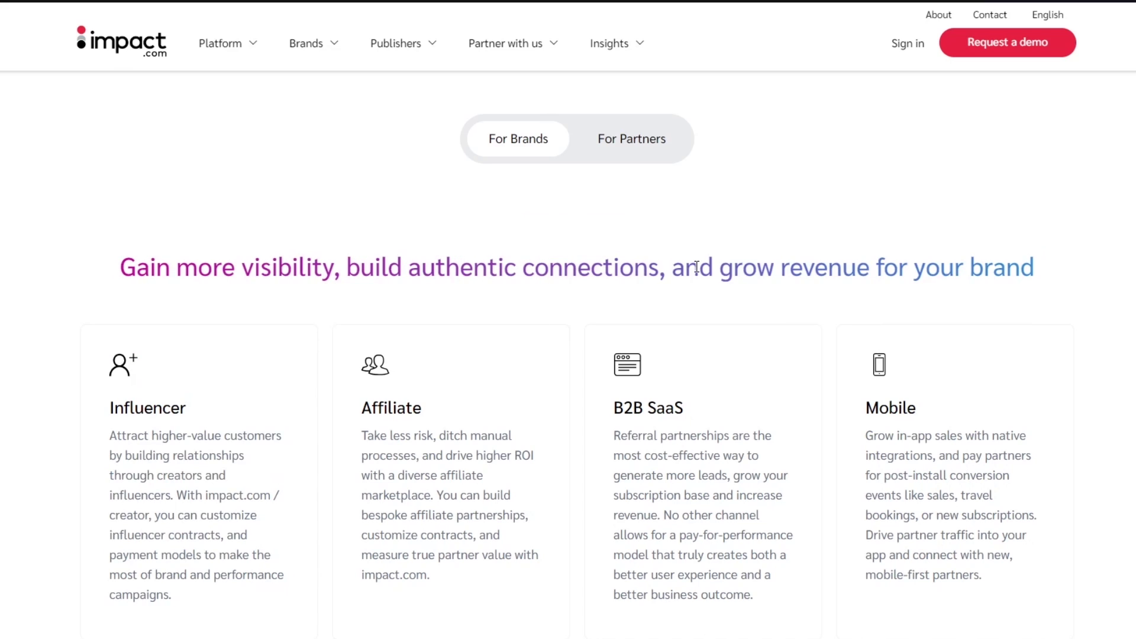
scroll(930, 219, "down", 2)
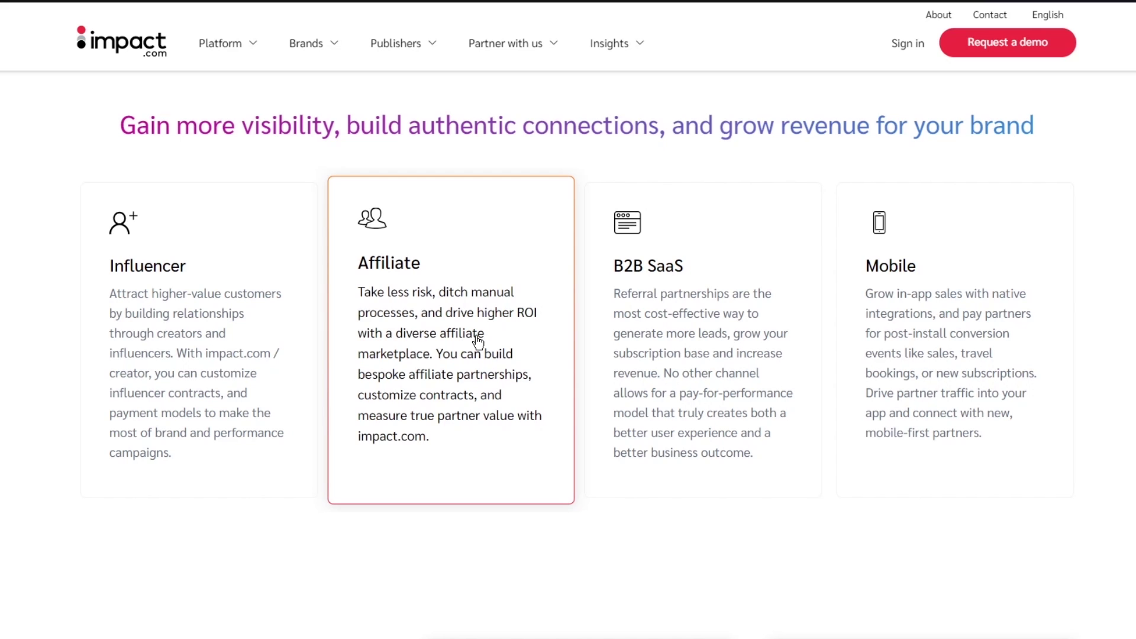
scroll(789, 520, "up", 4)
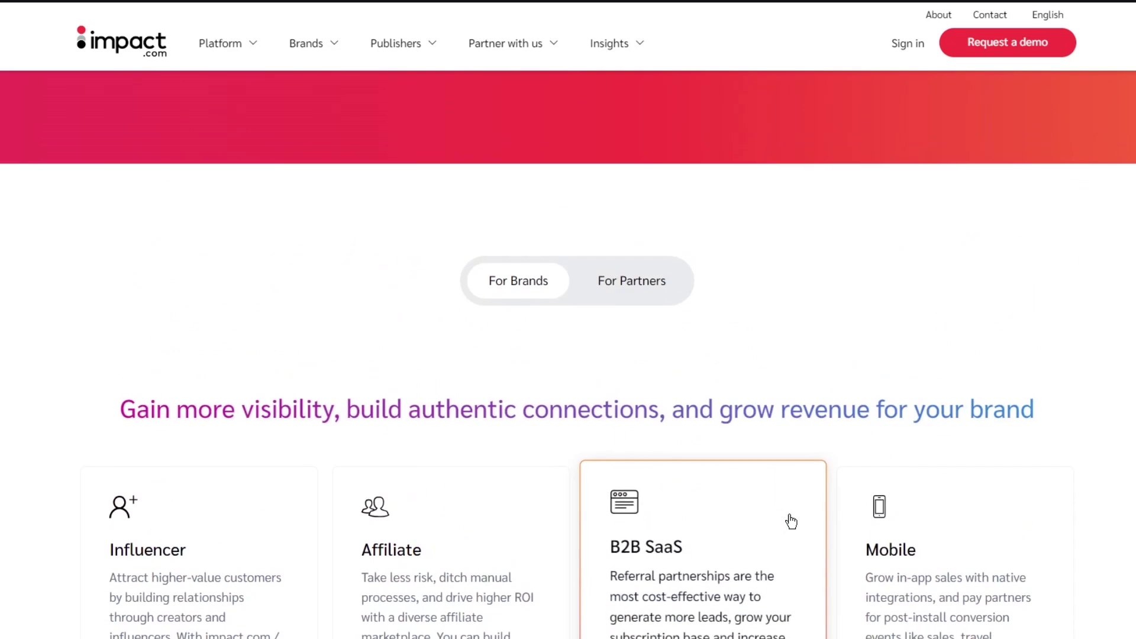
scroll(413, 439, "down", 12)
scroll(835, 433, "up", 12)
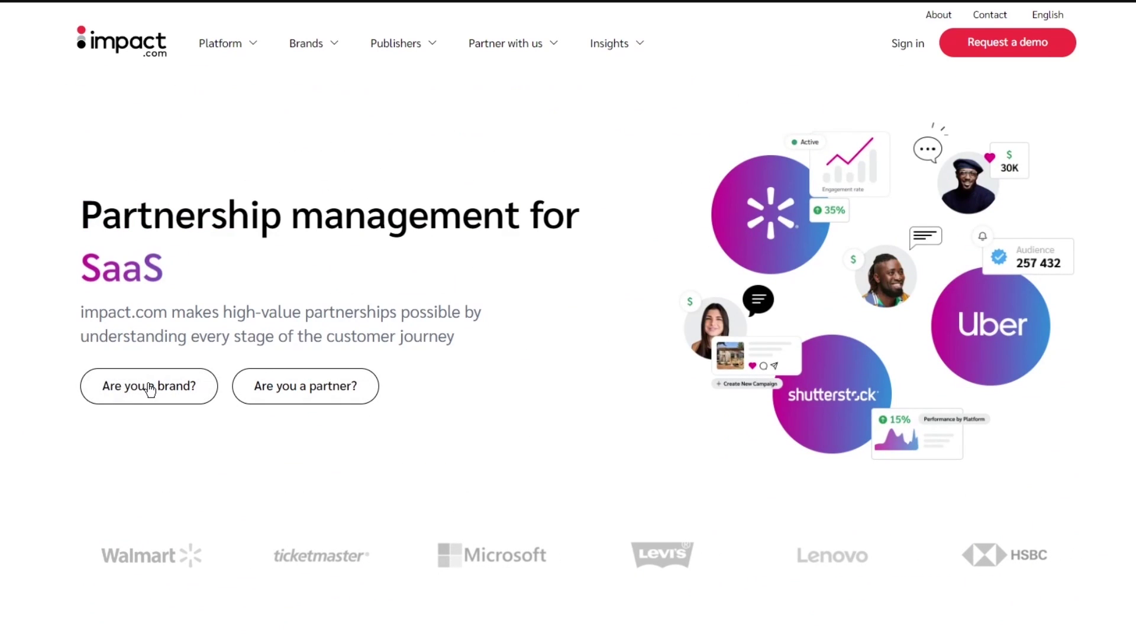
scroll(149, 389, "down", 4)
scroll(149, 389, "up", 4)
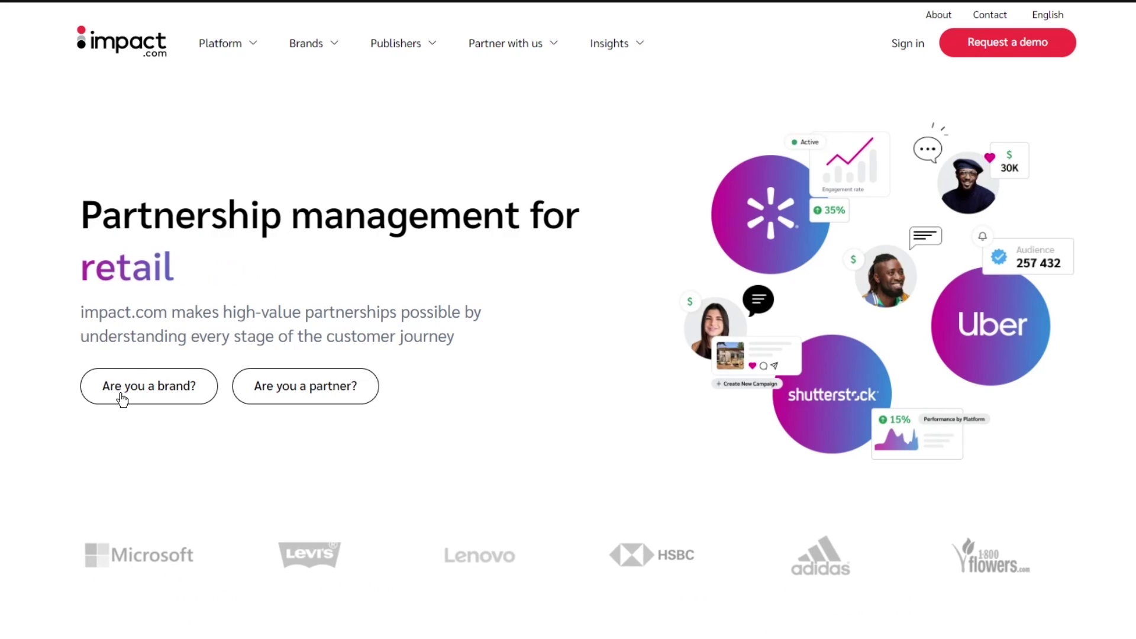
mouse_move(233, 40)
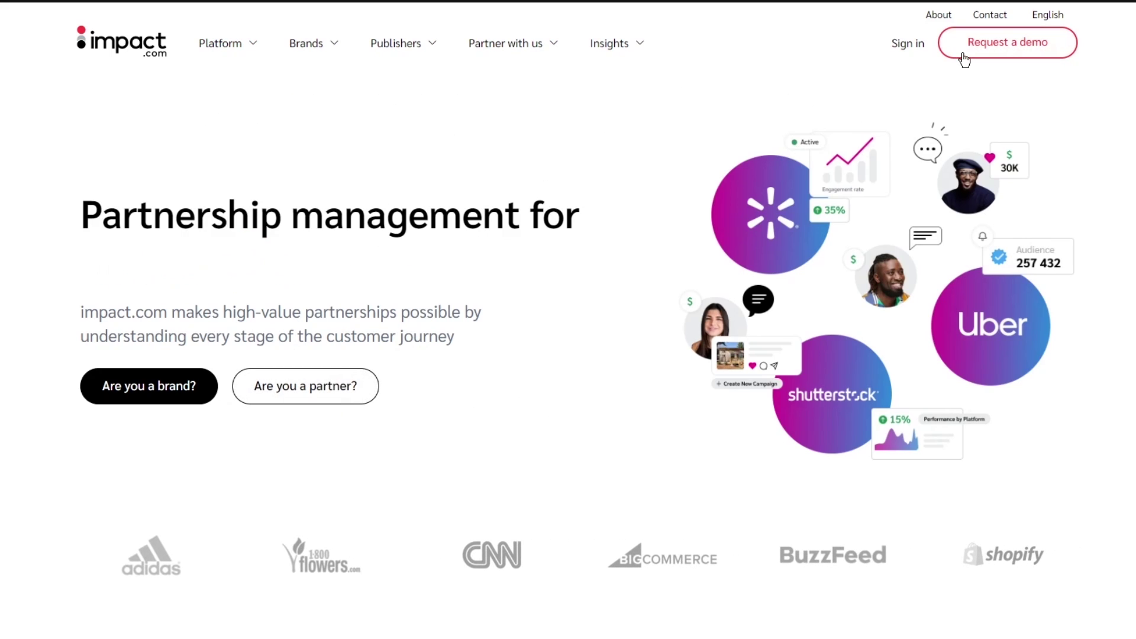
Go to the publishers and creators page and pick the Influencers path to view brand cards
left_click(292, 380)
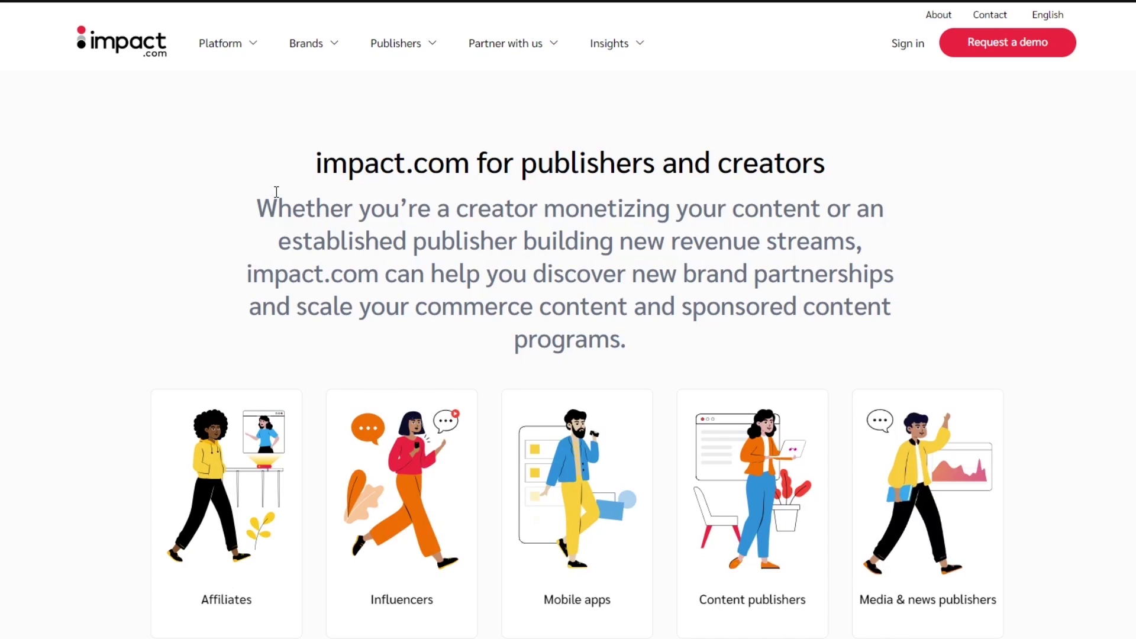
scroll(276, 192, "down", 5)
scroll(186, 225, "up", 5)
scroll(889, 187, "down", 5)
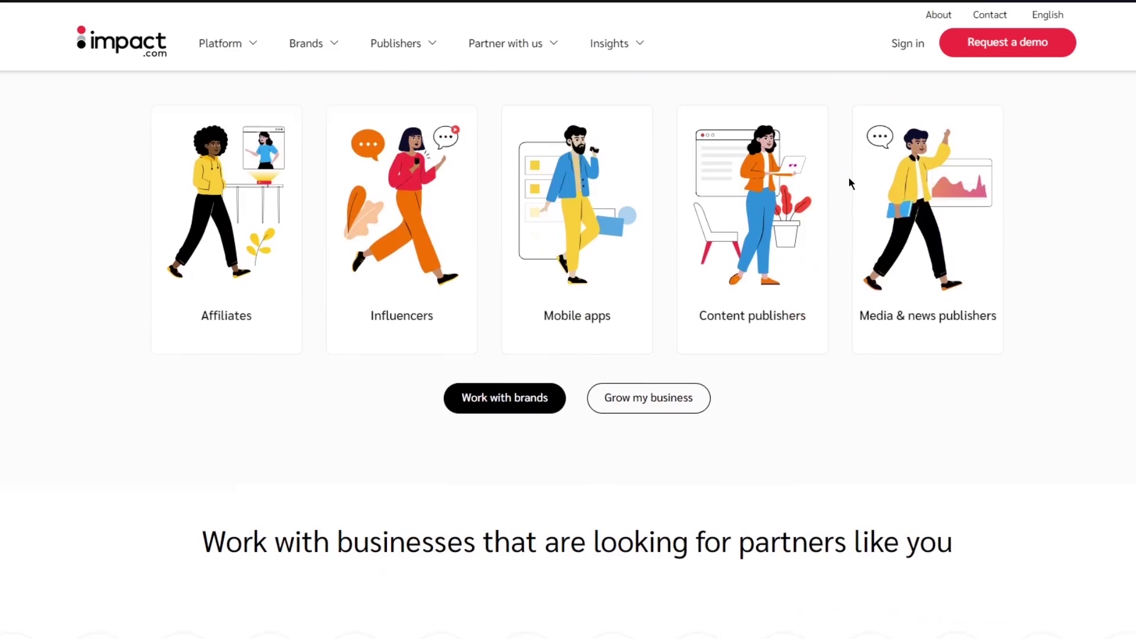
left_click(396, 236)
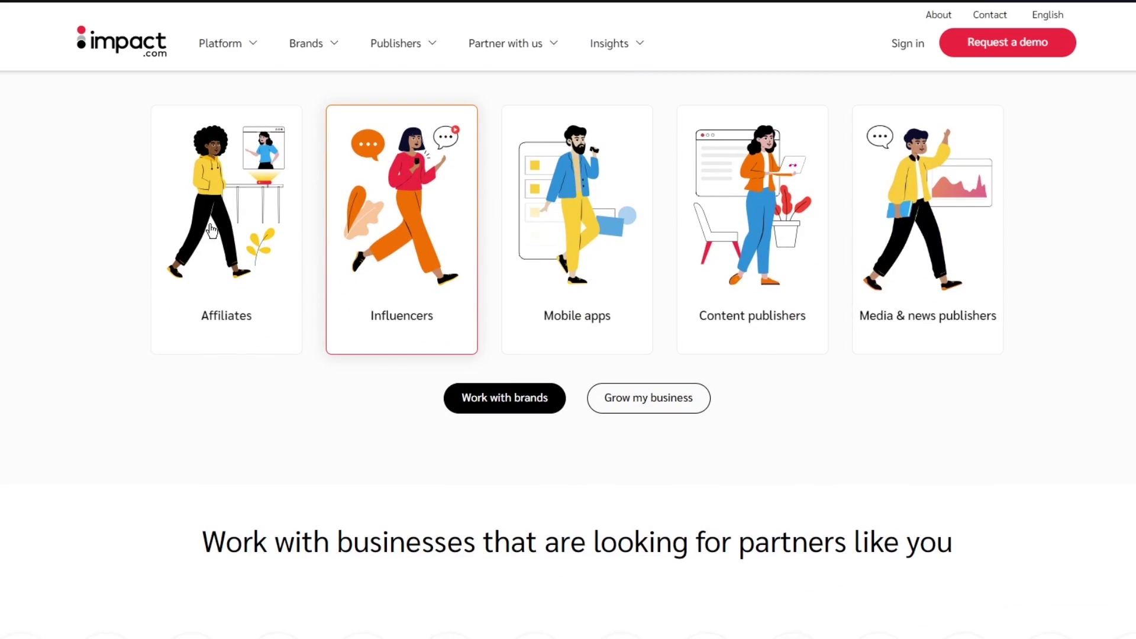
scroll(424, 469, "down", 3)
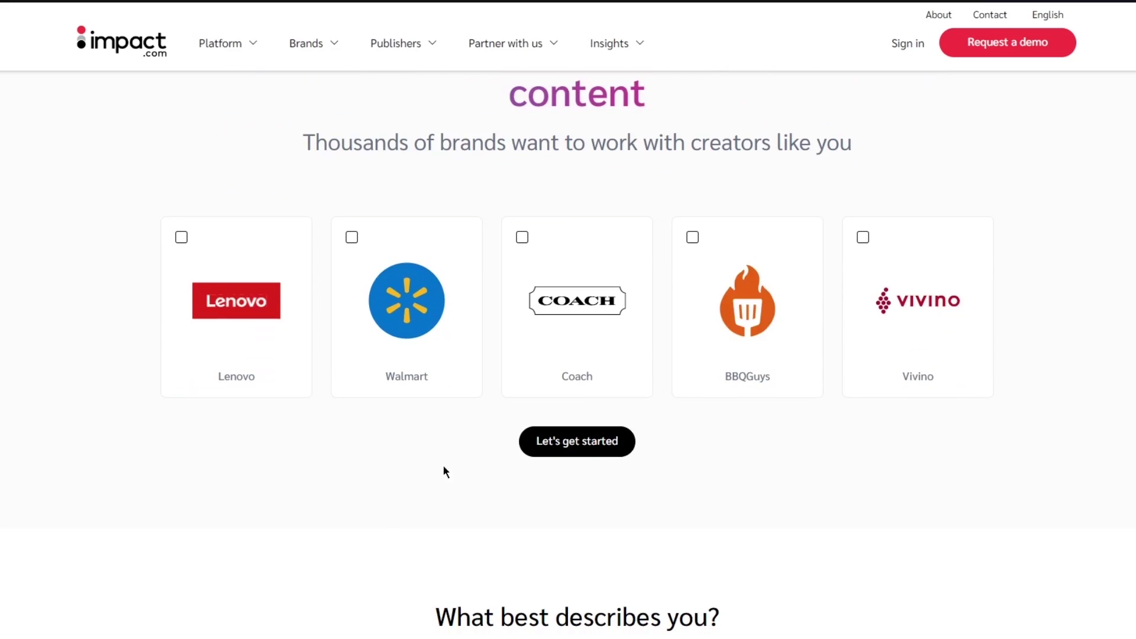
scroll(347, 254, "up", 1)
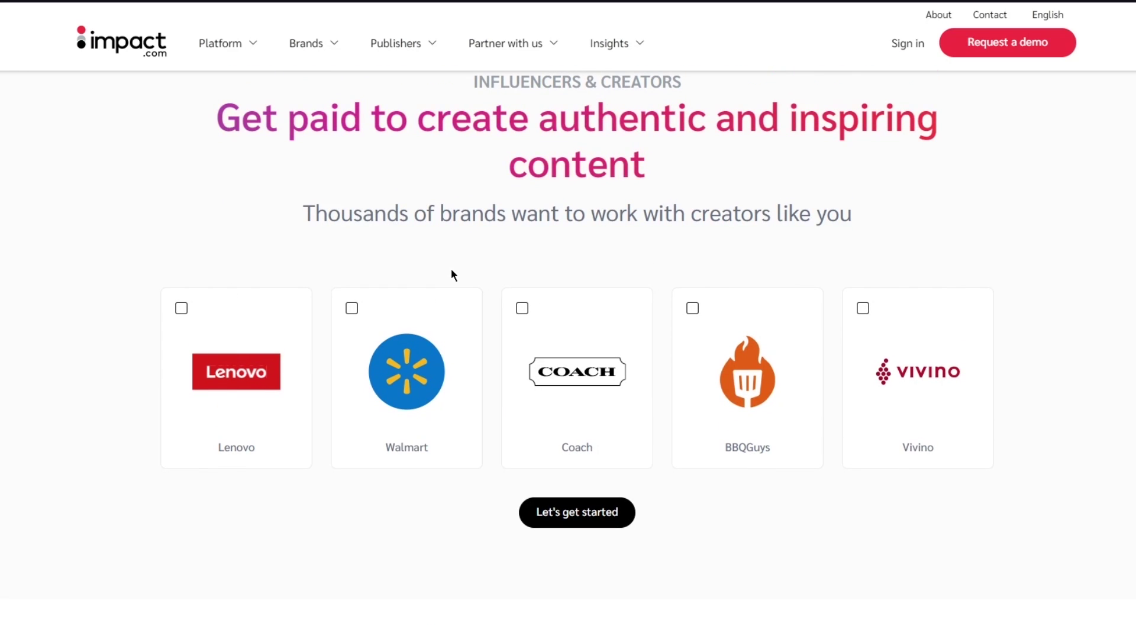
Start signing up as a creator partner and choose to register with an email address
left_click(571, 524)
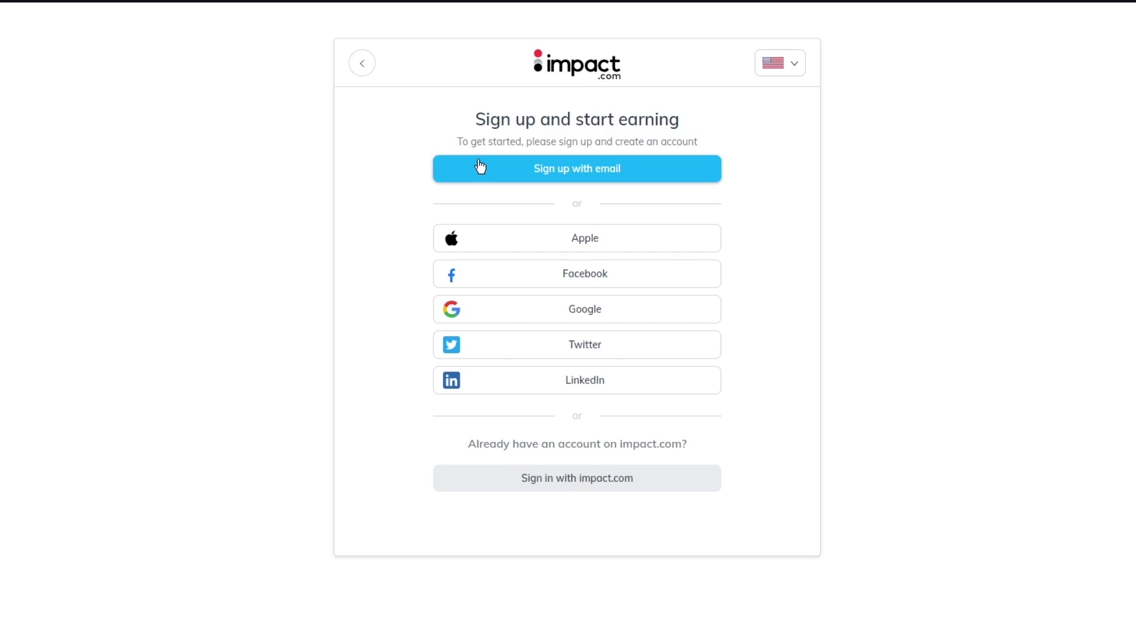
left_click(519, 168)
Fill in the autofilled name, a username, the pasted email address and an account password
left_click(507, 168)
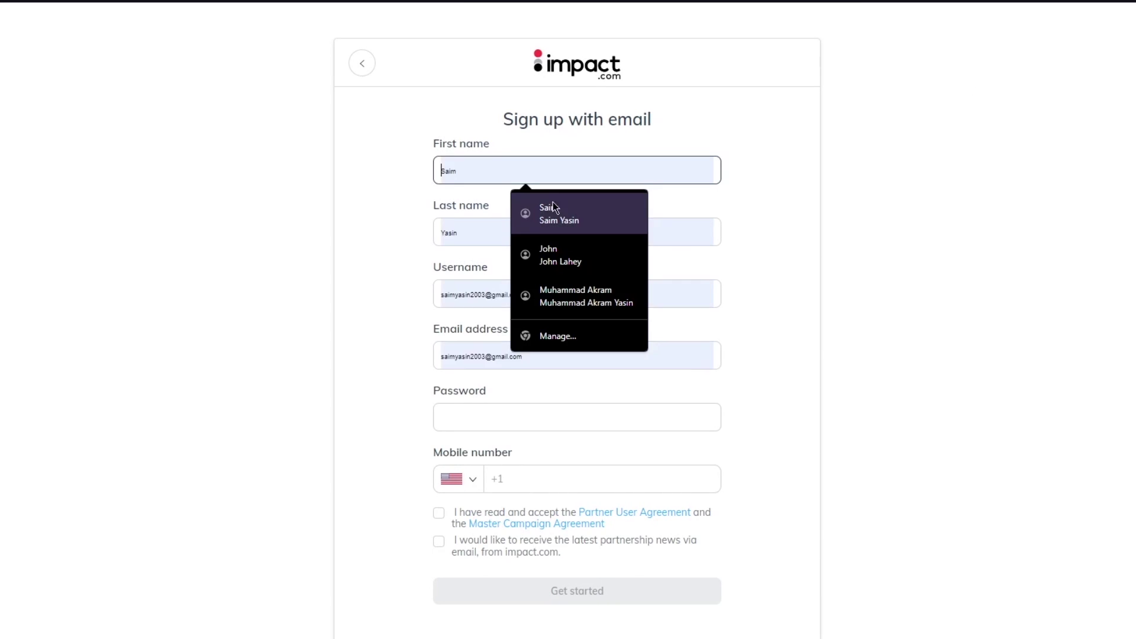
left_click(557, 252)
left_click(529, 286)
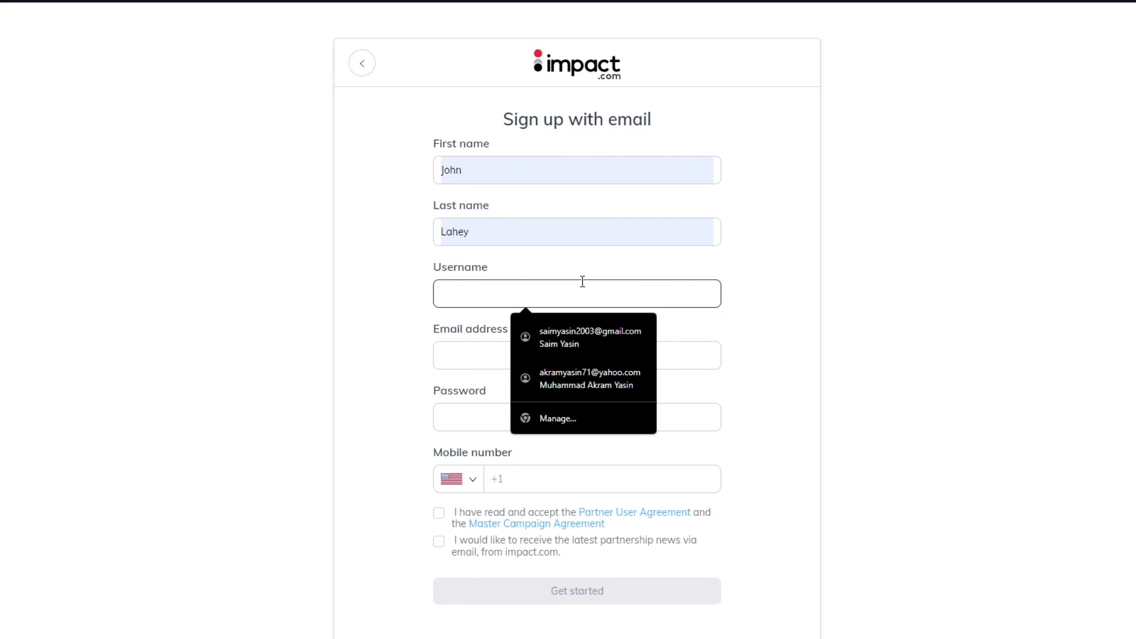
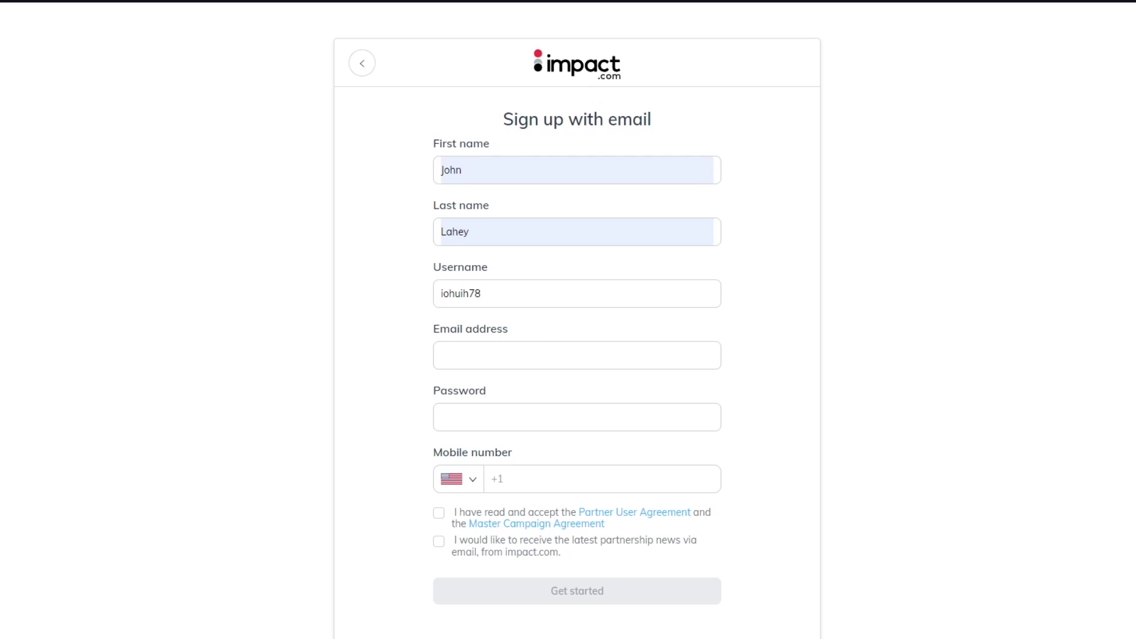
left_click(548, 354)
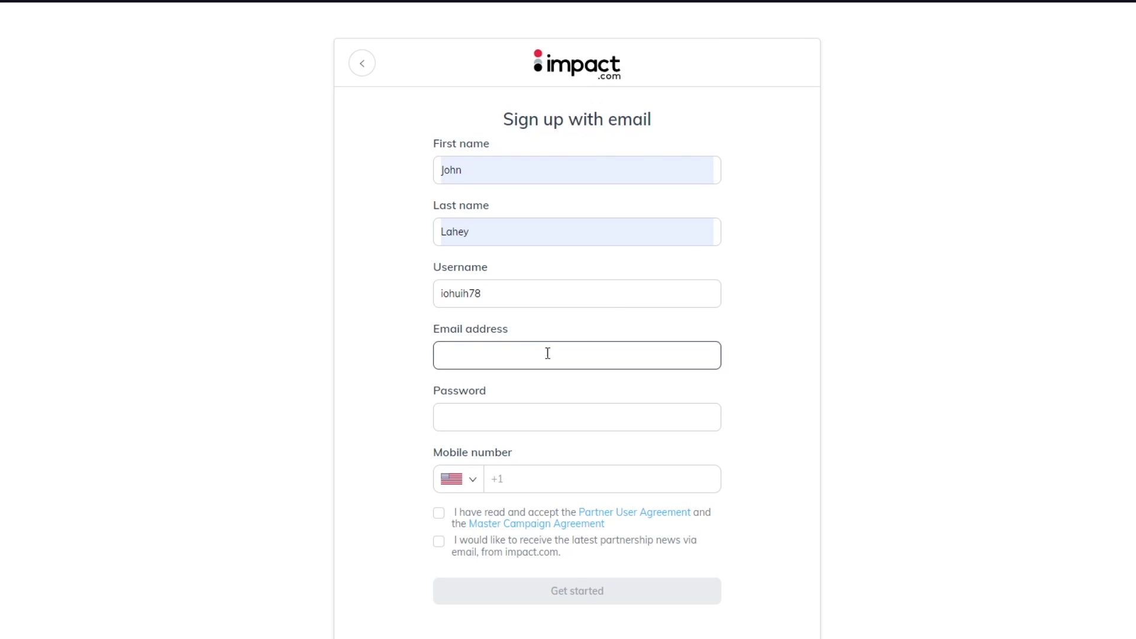
right_click(538, 356)
left_click(592, 472)
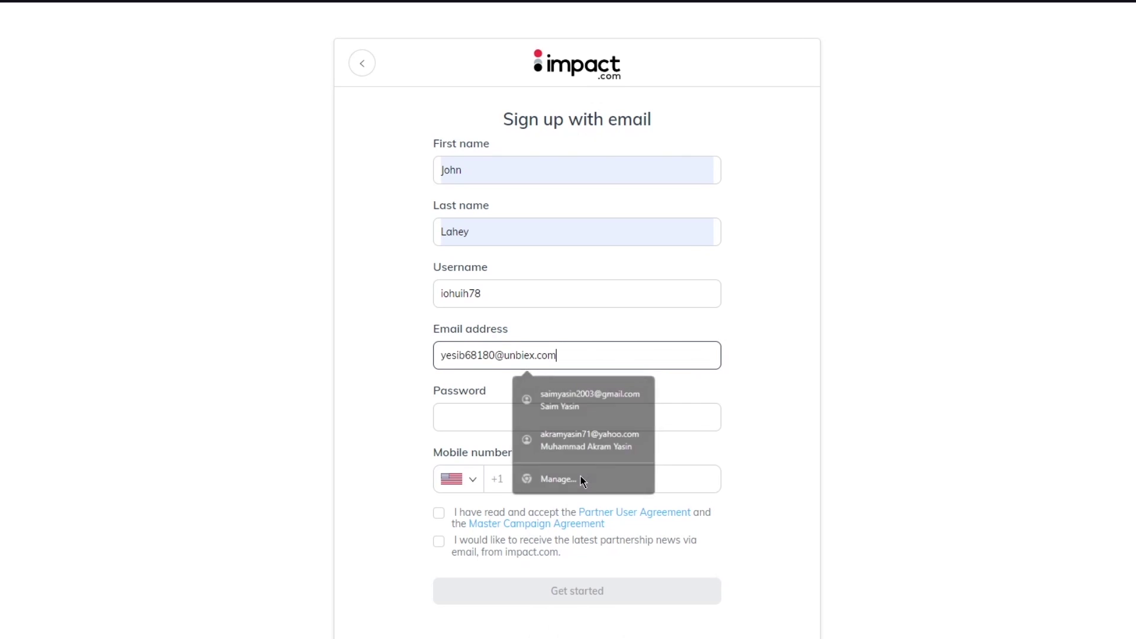
left_click(513, 405)
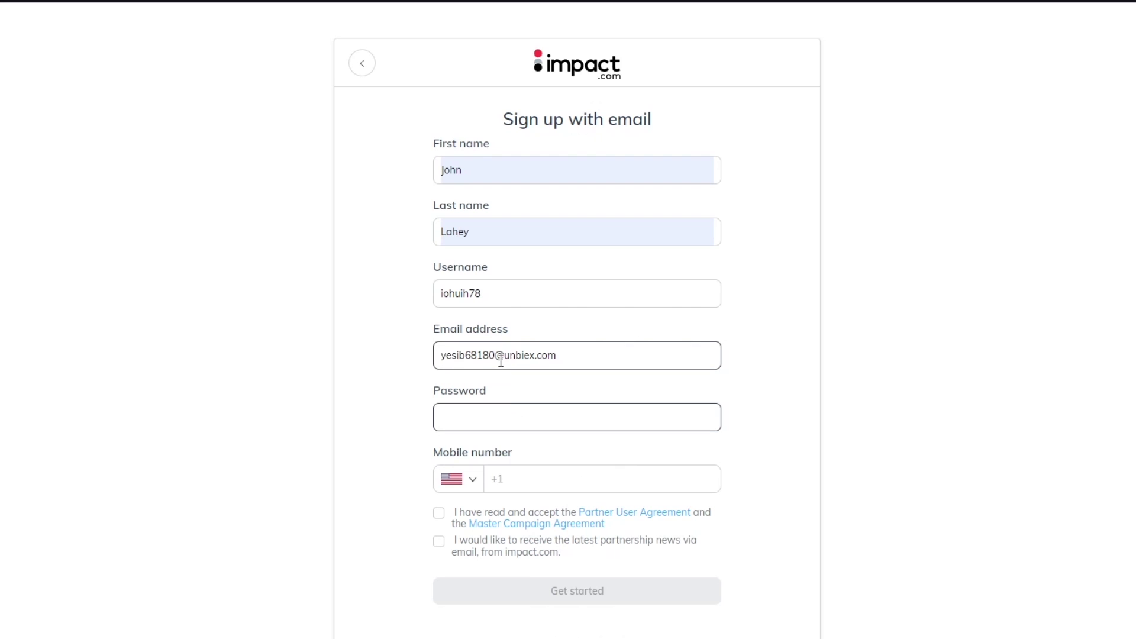
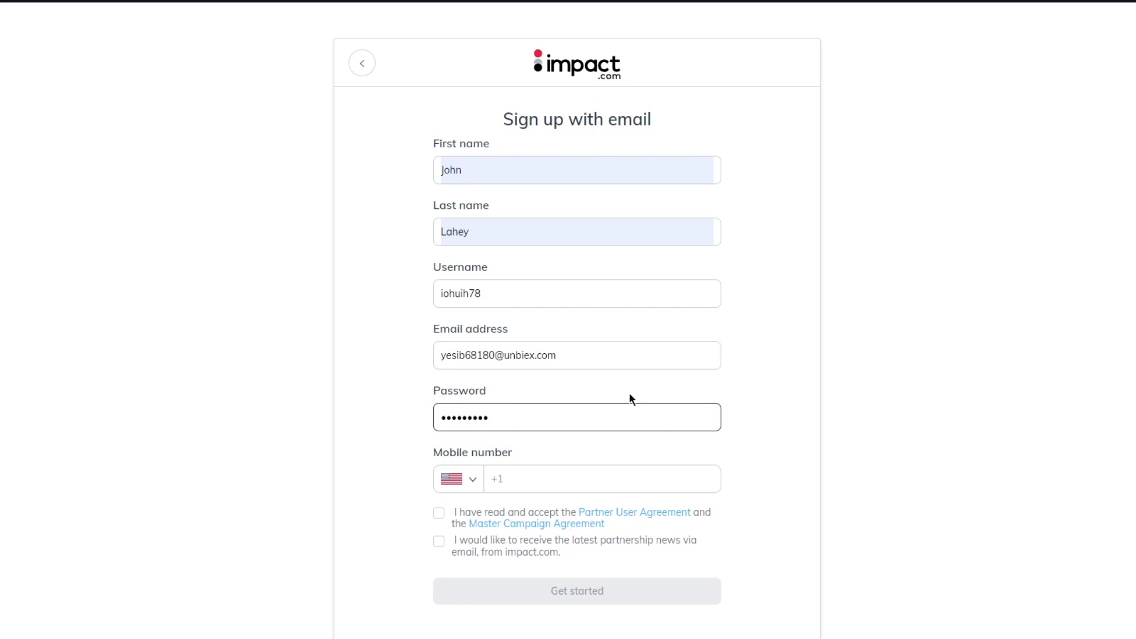
Keep the phone country, enter the mobile number, accept the partner agreements and submit
left_click(470, 487)
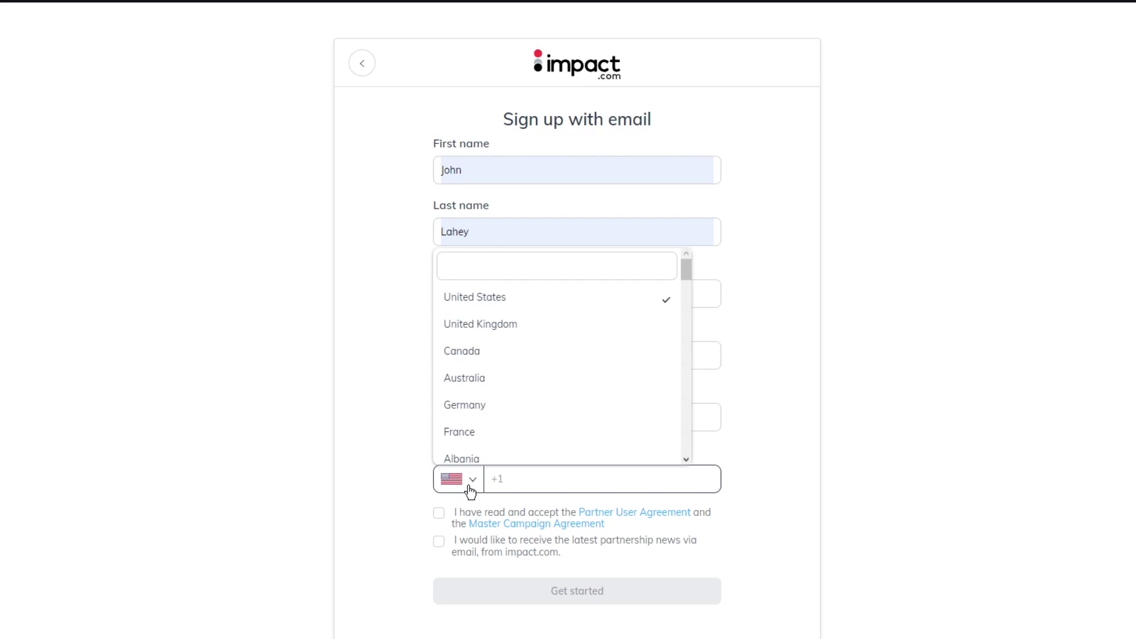
scroll(578, 428, "down", 20)
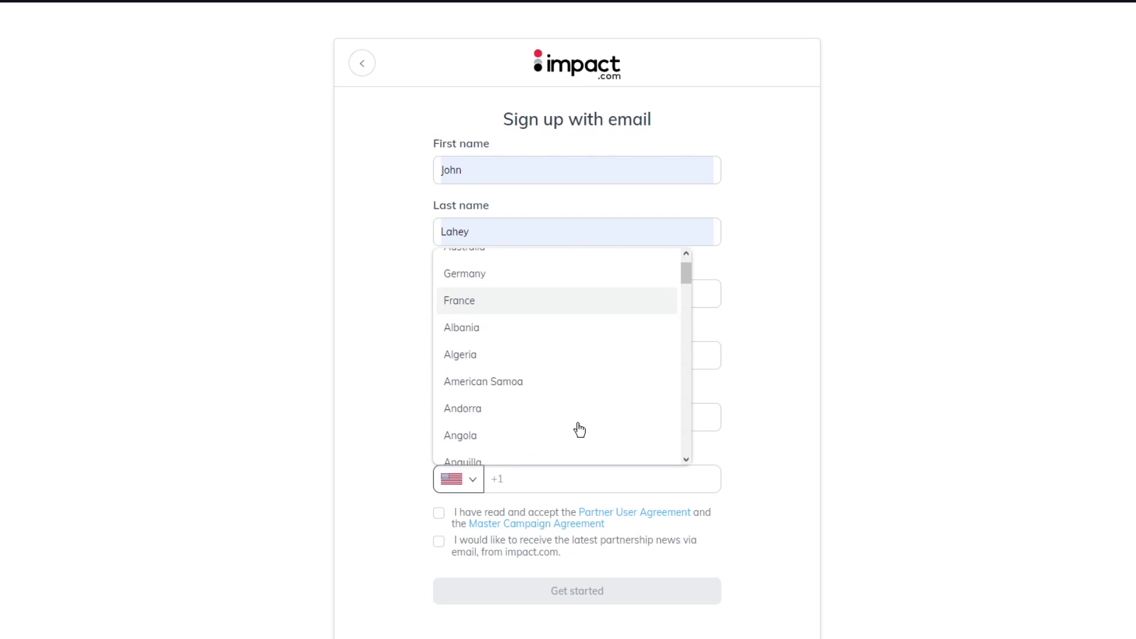
left_click(839, 402)
left_click(548, 478)
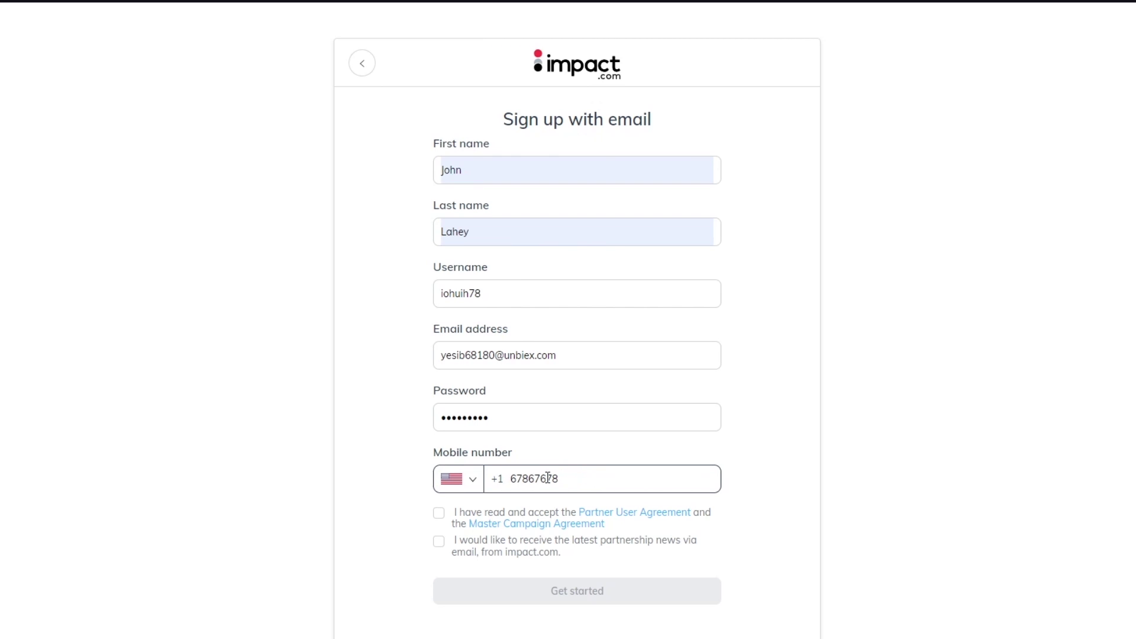
left_click(932, 525)
left_click(439, 513)
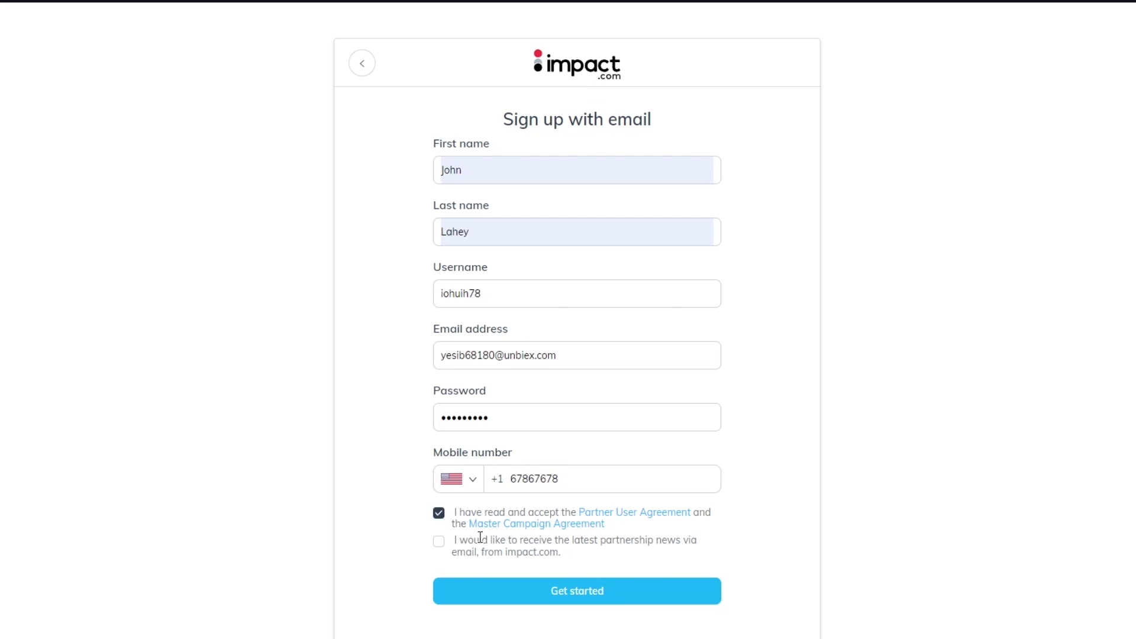
left_click(489, 591)
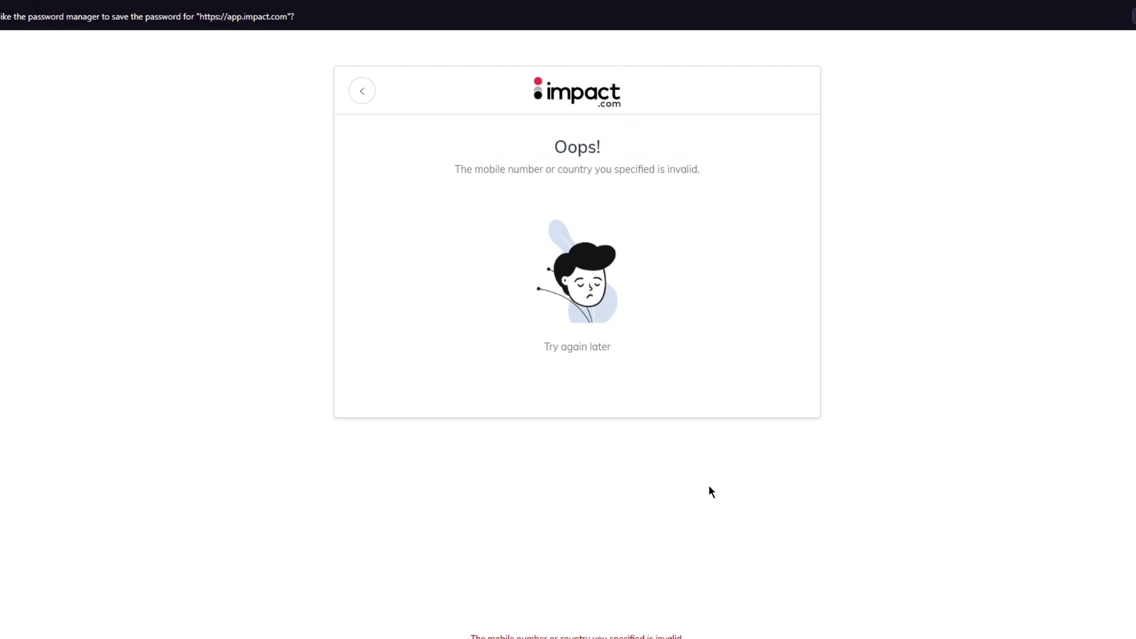
Return to the filled form, resubmit it and enter the emailed verification code
left_click(362, 97)
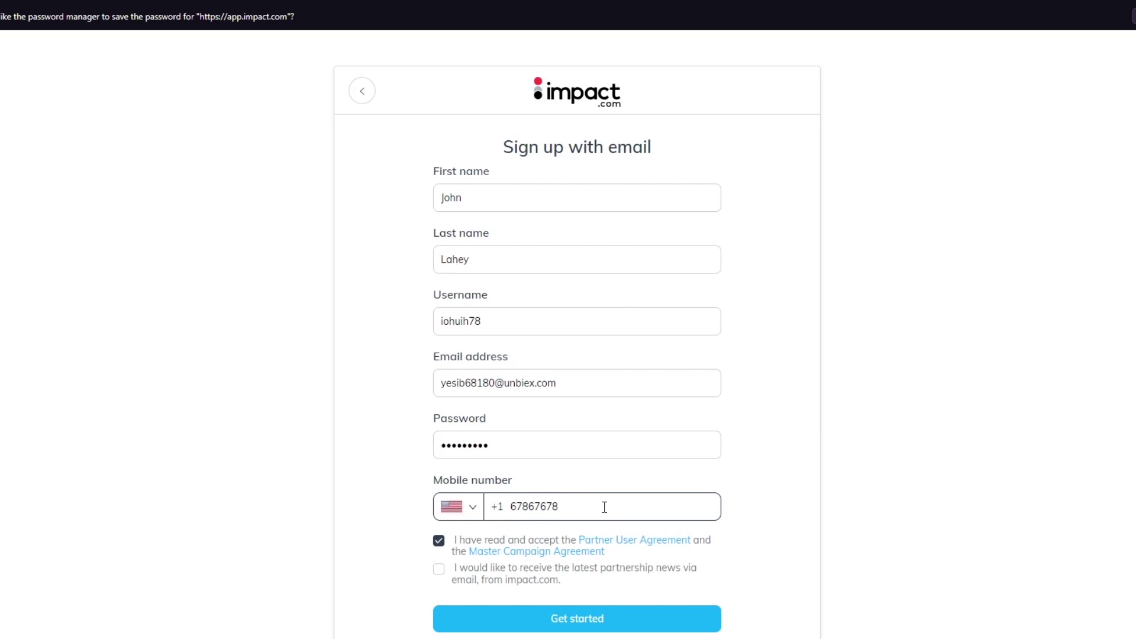
key("Return")
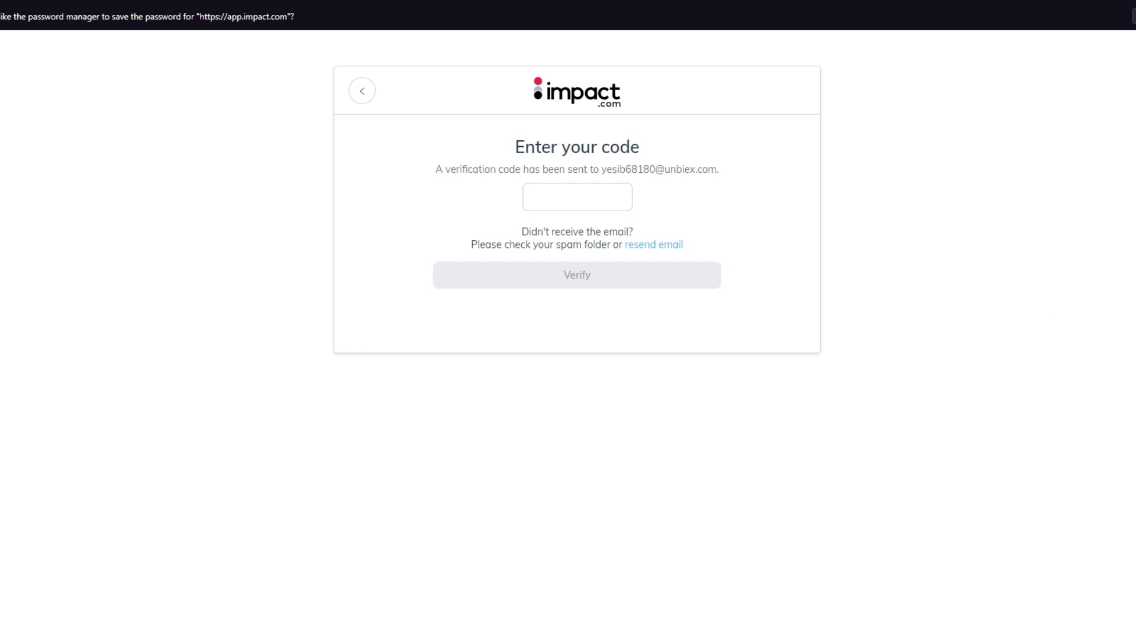
left_click(559, 189)
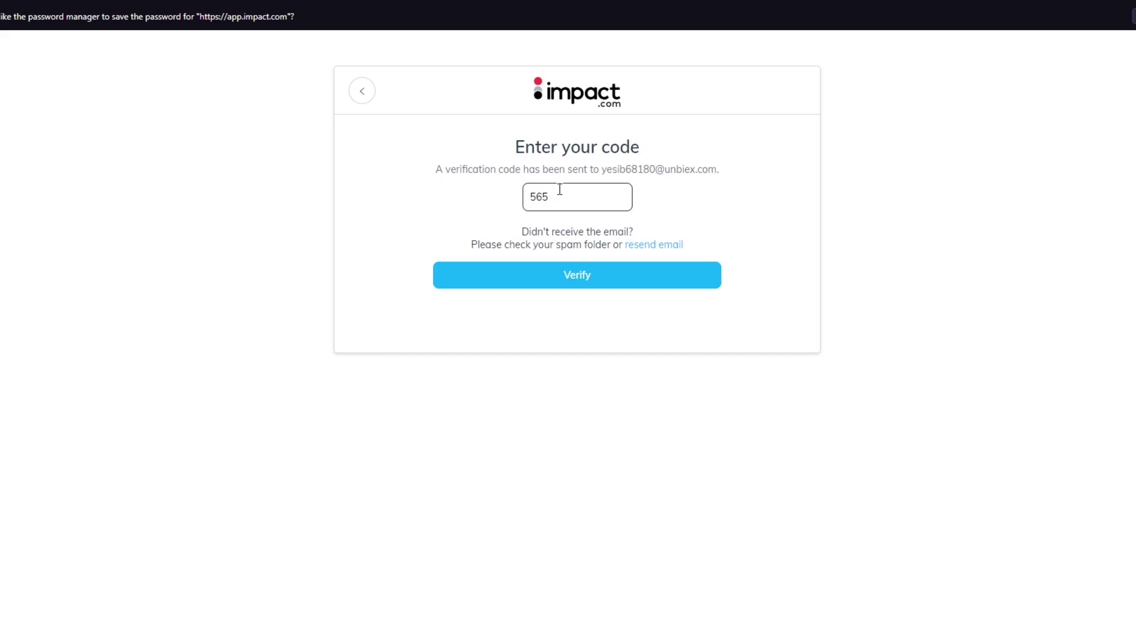
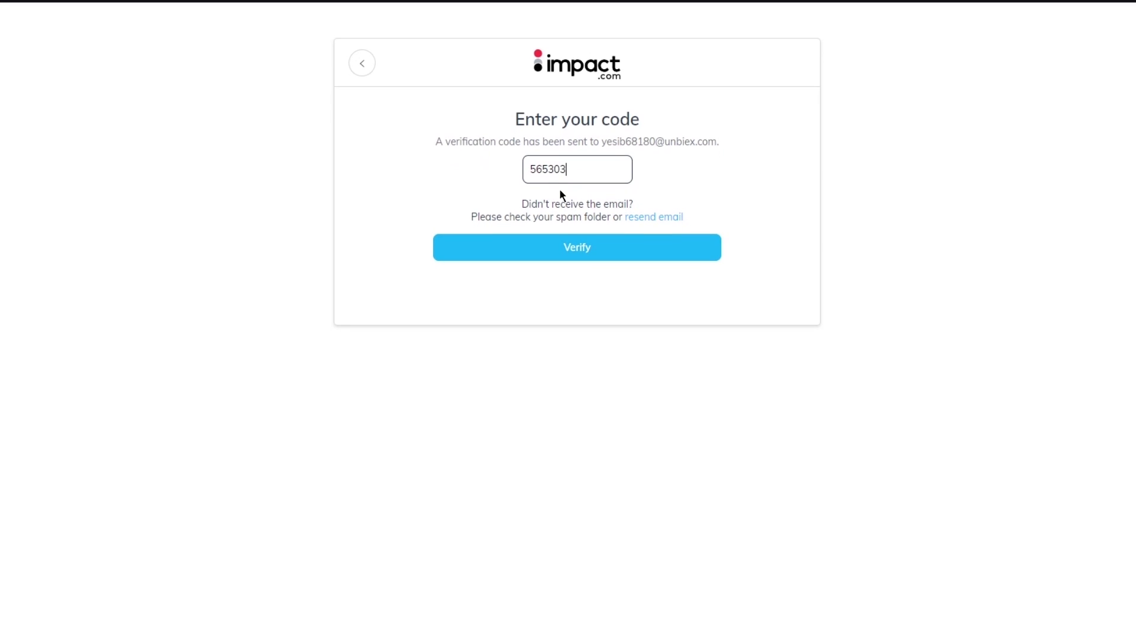
key("Return")
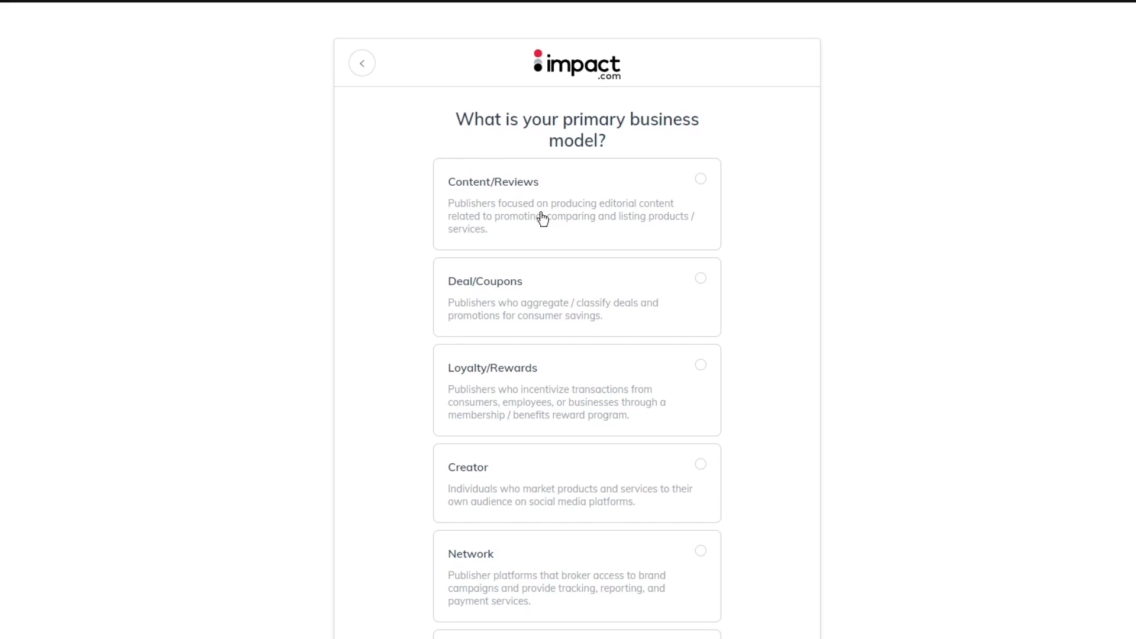
Settle on Content/Reviews rather than Deal/Coupons as the business model and continue
scroll(517, 219, "down", 2)
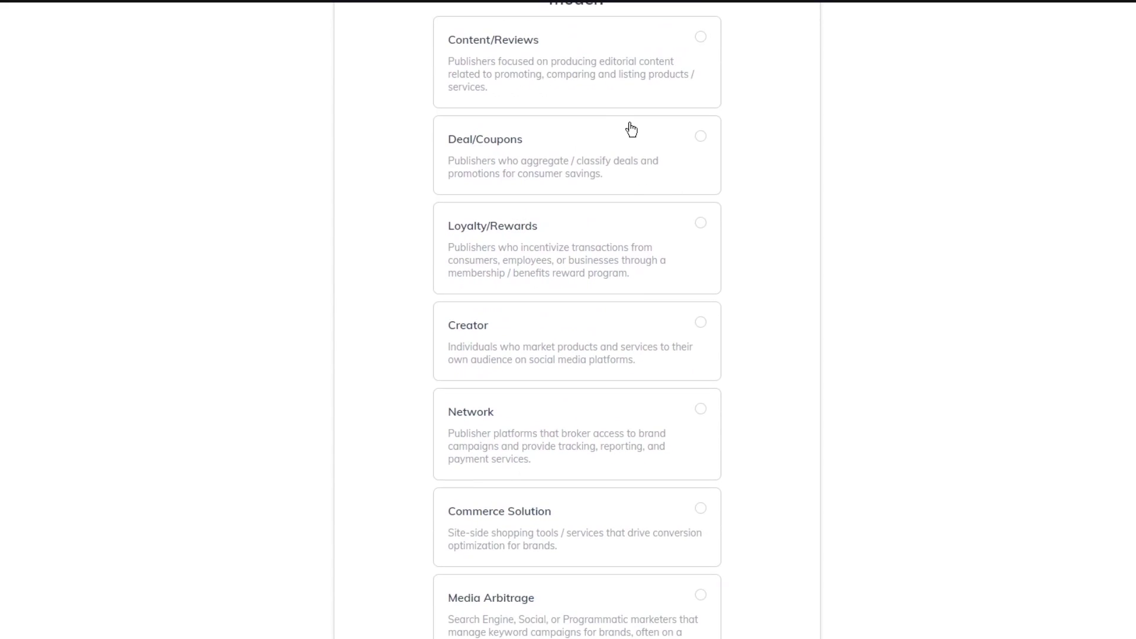
scroll(601, 124, "down", 2)
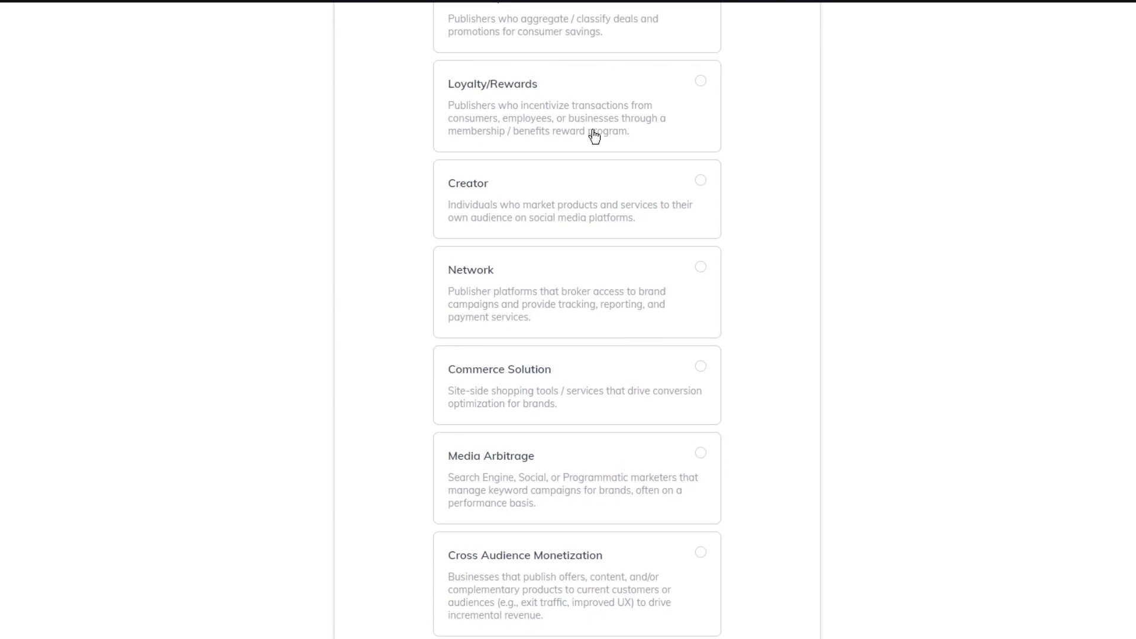
scroll(598, 245, "down", 1)
scroll(598, 241, "down", 1)
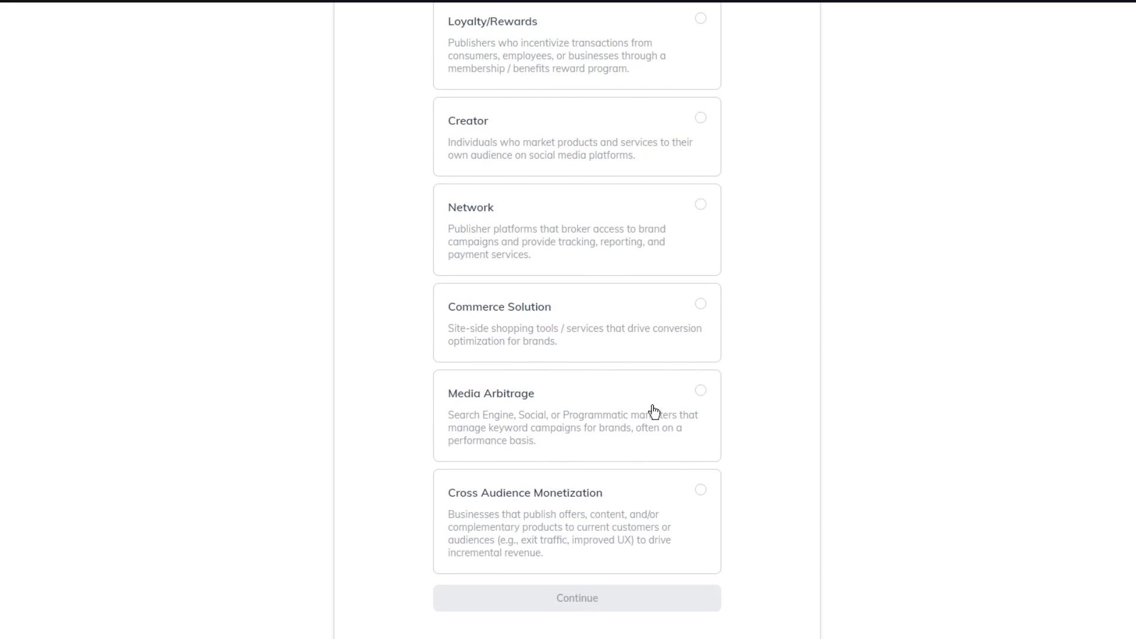
scroll(672, 414, "up", 5)
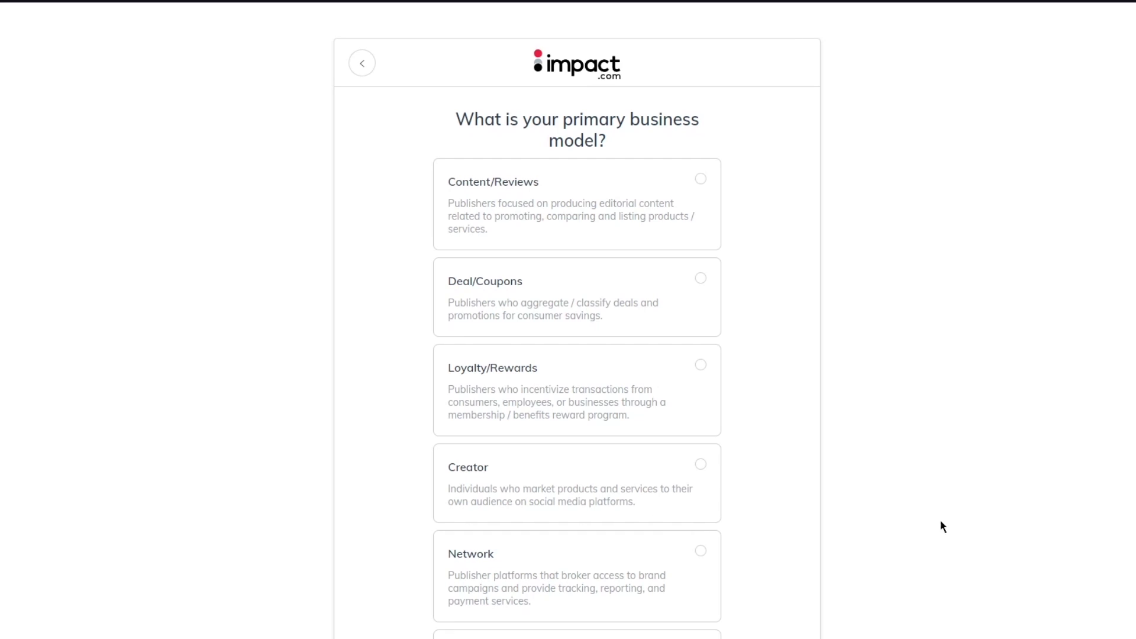
left_click(611, 247)
left_click(531, 271)
left_click(570, 211)
scroll(384, 376, "down", 5)
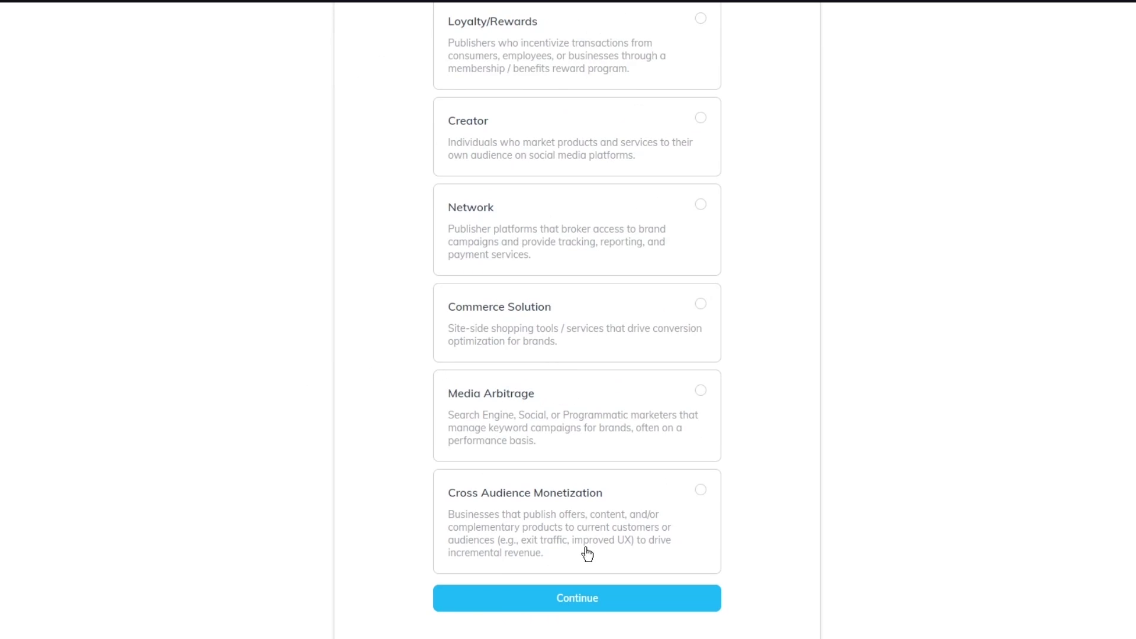
left_click(544, 598)
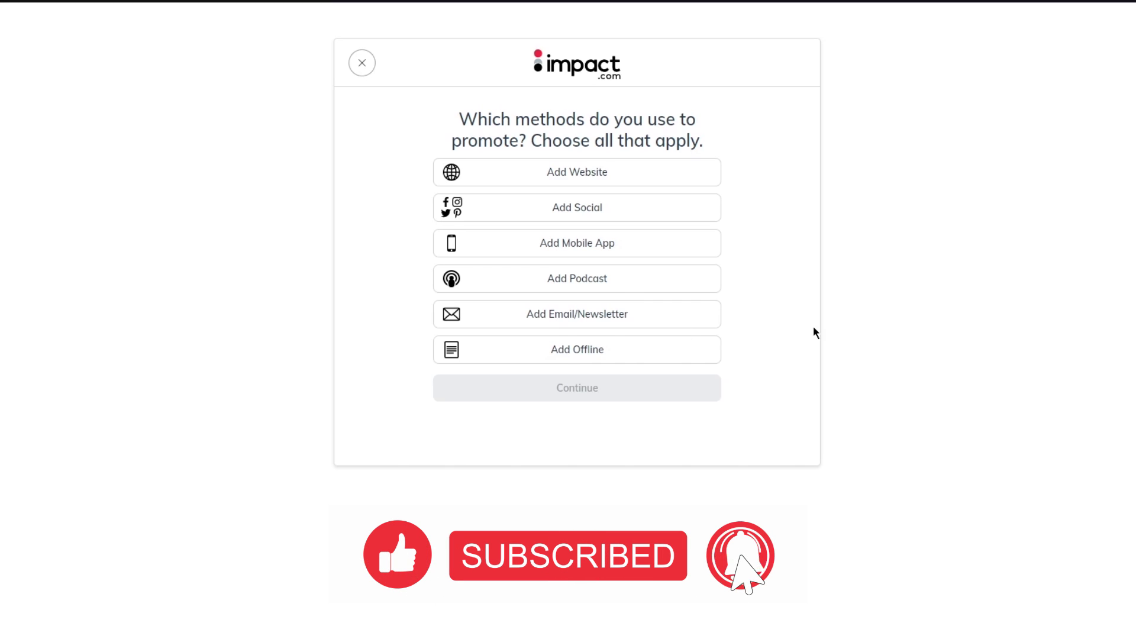
Start a new website promotion method named youtube
left_click(585, 176)
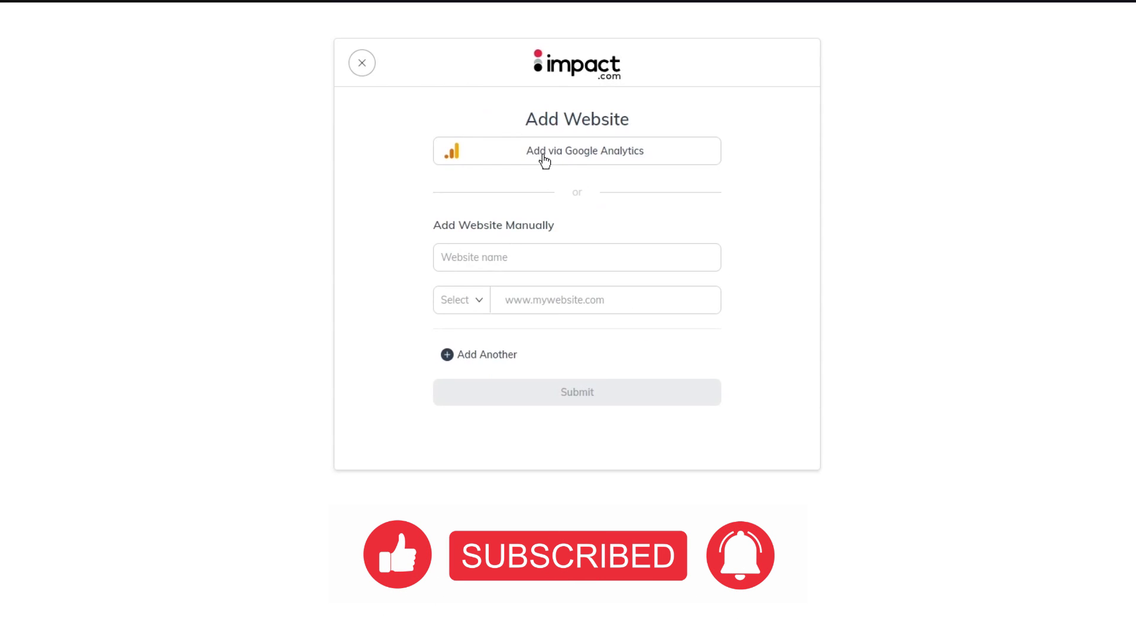
left_click(548, 255)
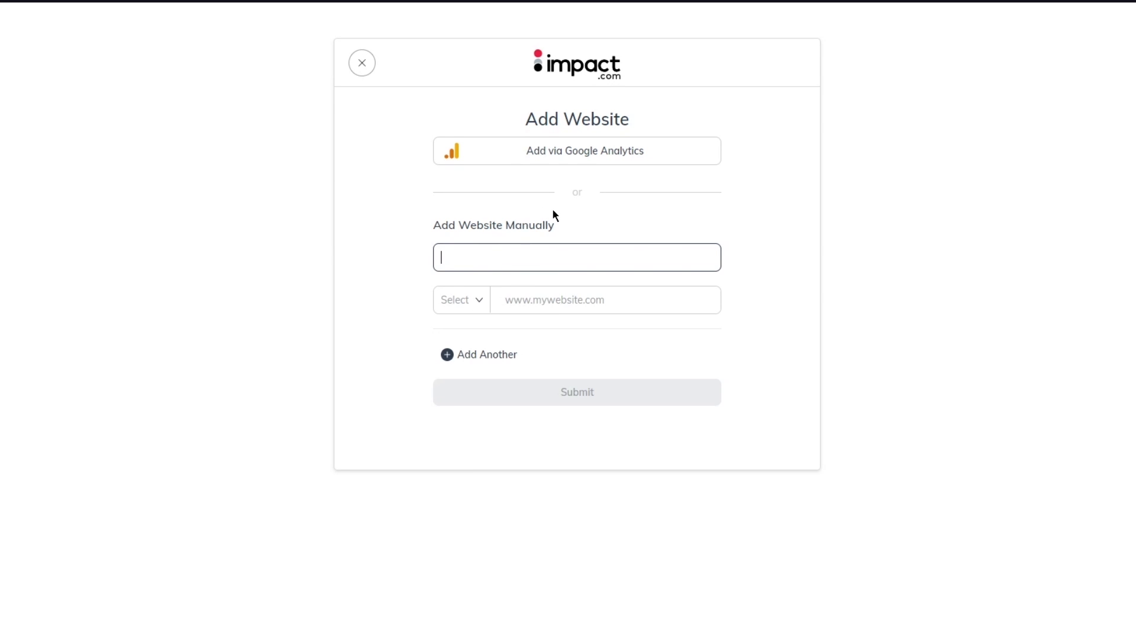
type("youtube")
left_click(456, 300)
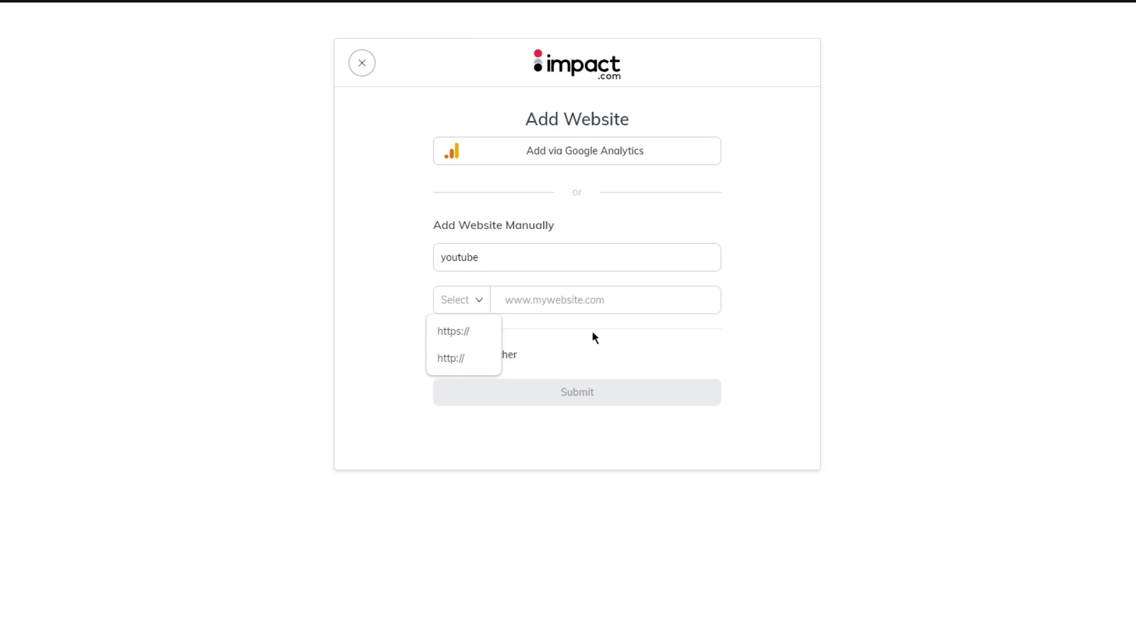
left_click(801, 282)
left_click(541, 305)
key("Escape")
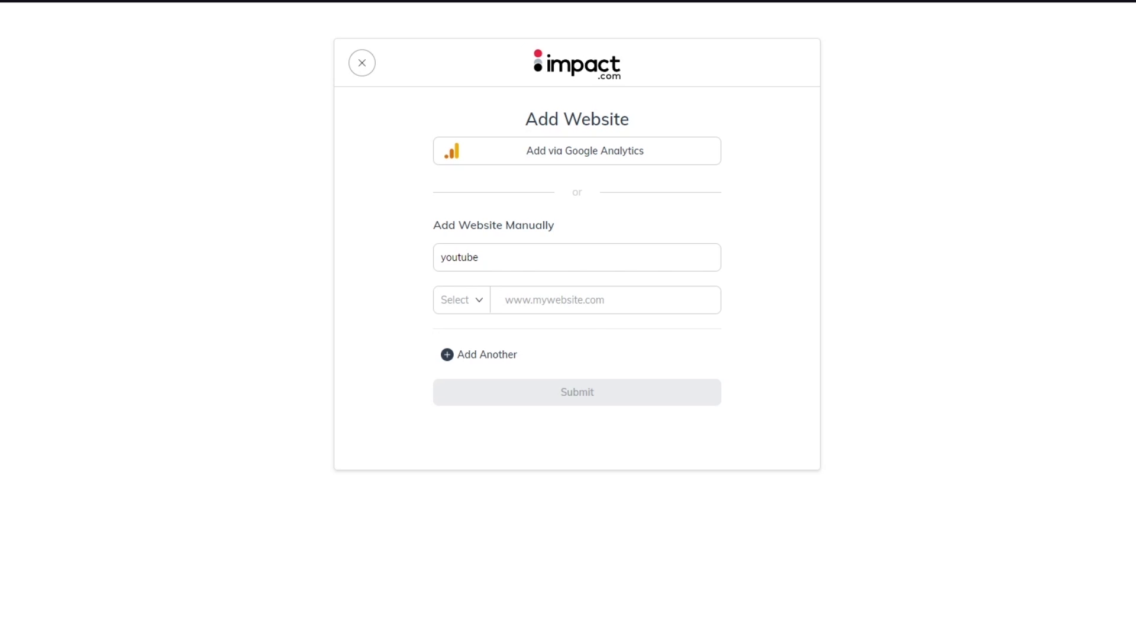
left_click(616, 300)
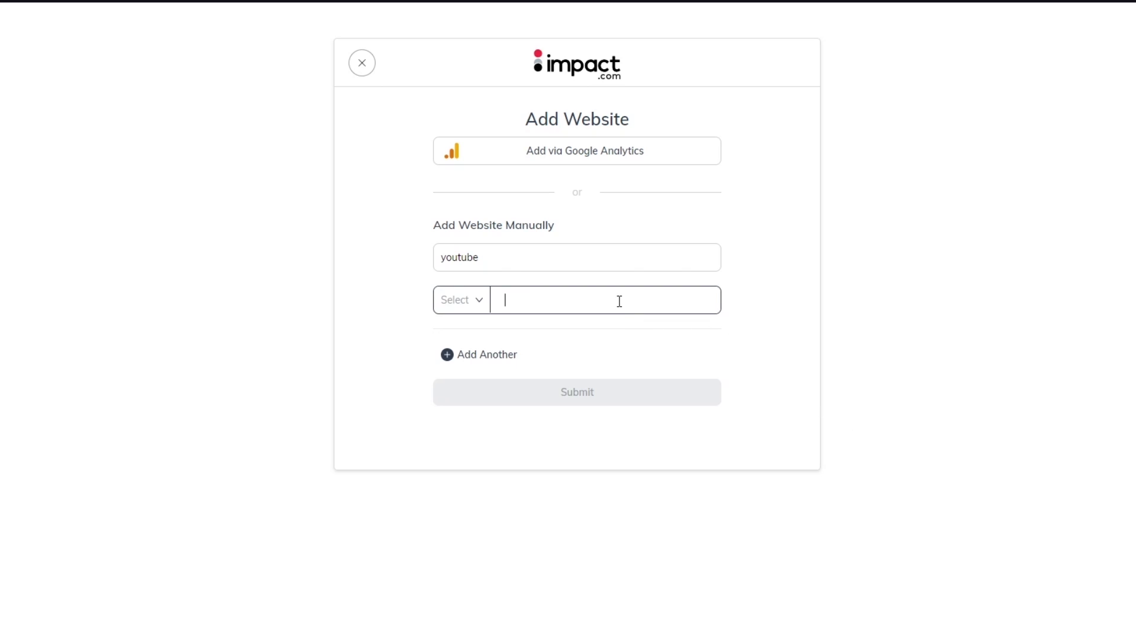
right_click(618, 300)
left_click(699, 416)
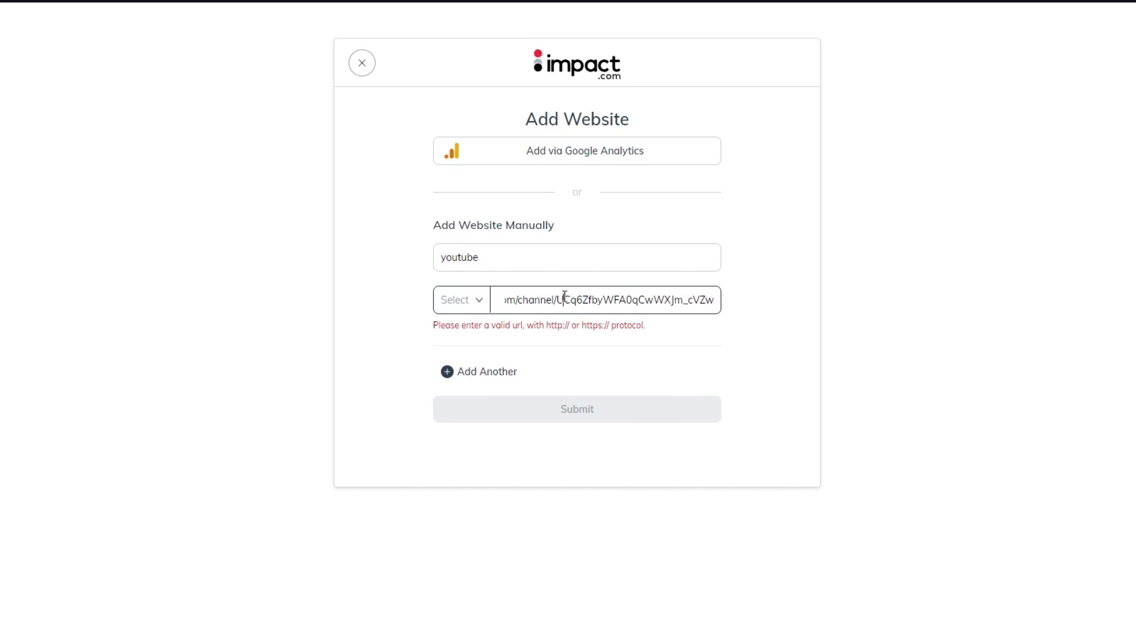
key("Left")
key("Left")
key("Left")
key("Left")
key("Left")
key("Left")
key("Left")
key("Left")
key("Left")
key("Left")
key("Left")
key("Left")
key("Left")
key("Left")
key("Left")
key("Left")
key("Left")
key("Left")
key("Left")
key("Left")
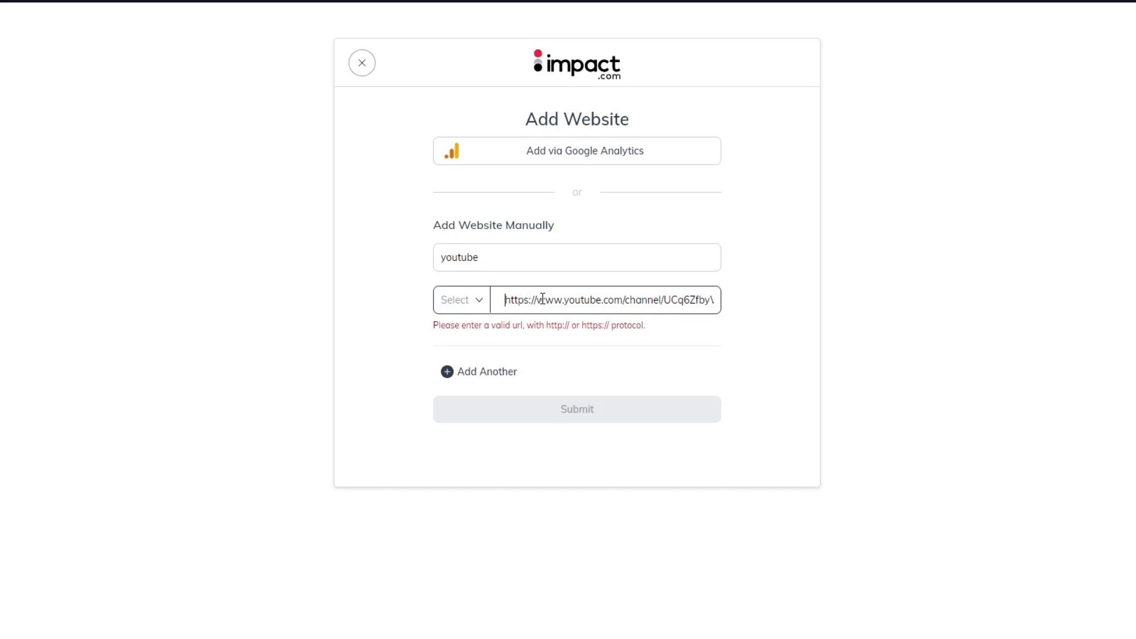
left_click_drag(535, 299, 386, 301)
key("BackSpace")
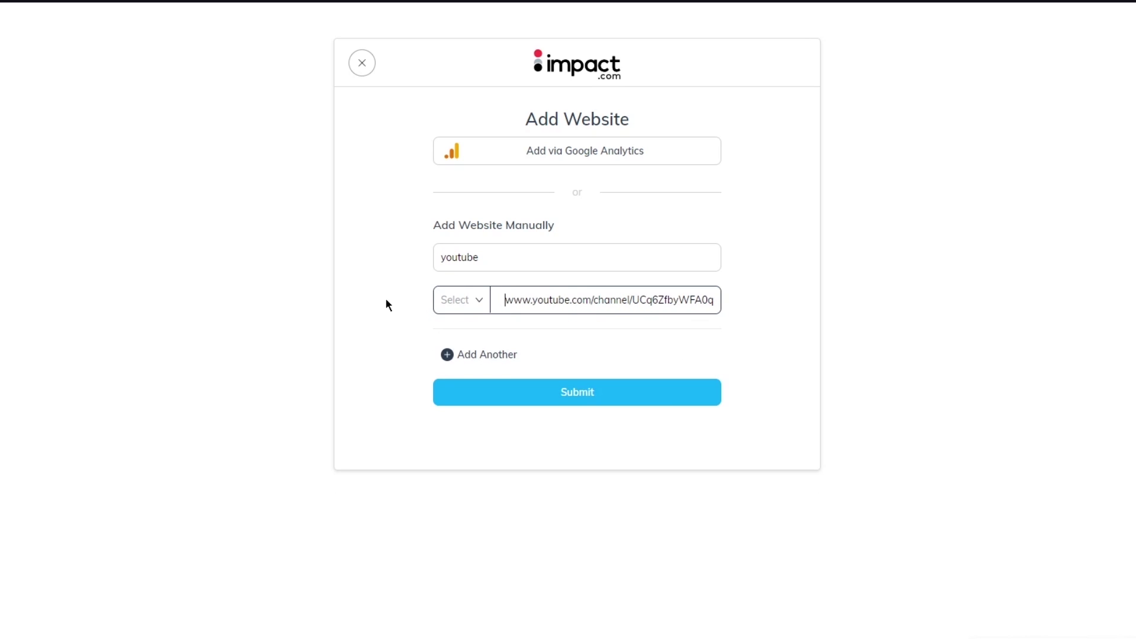
left_click(474, 299)
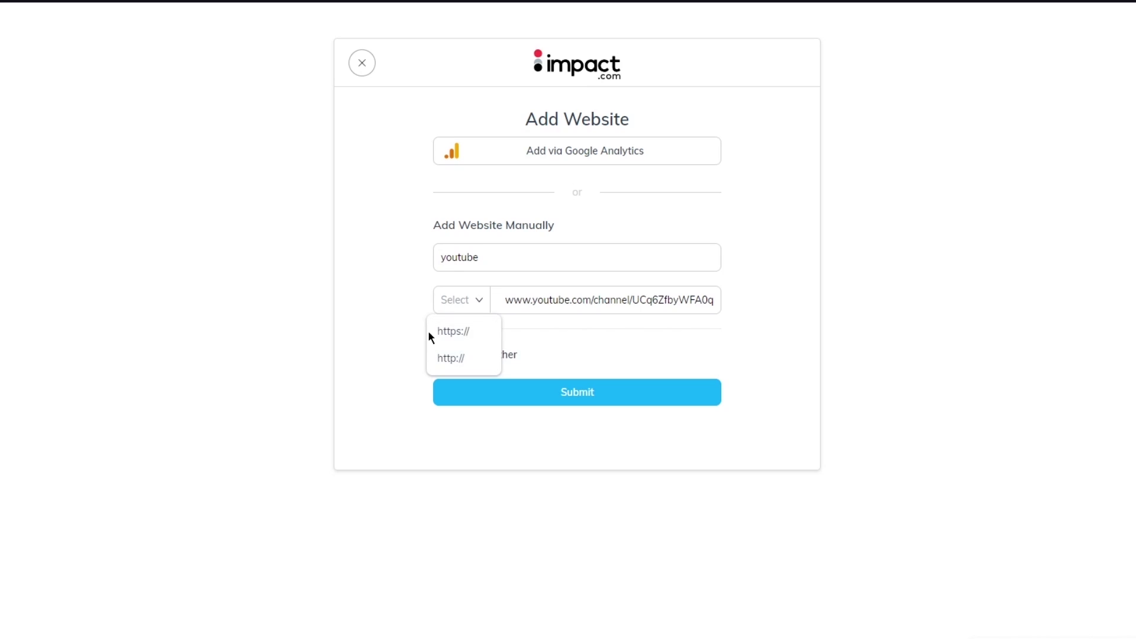
left_click(453, 332)
left_click(520, 388)
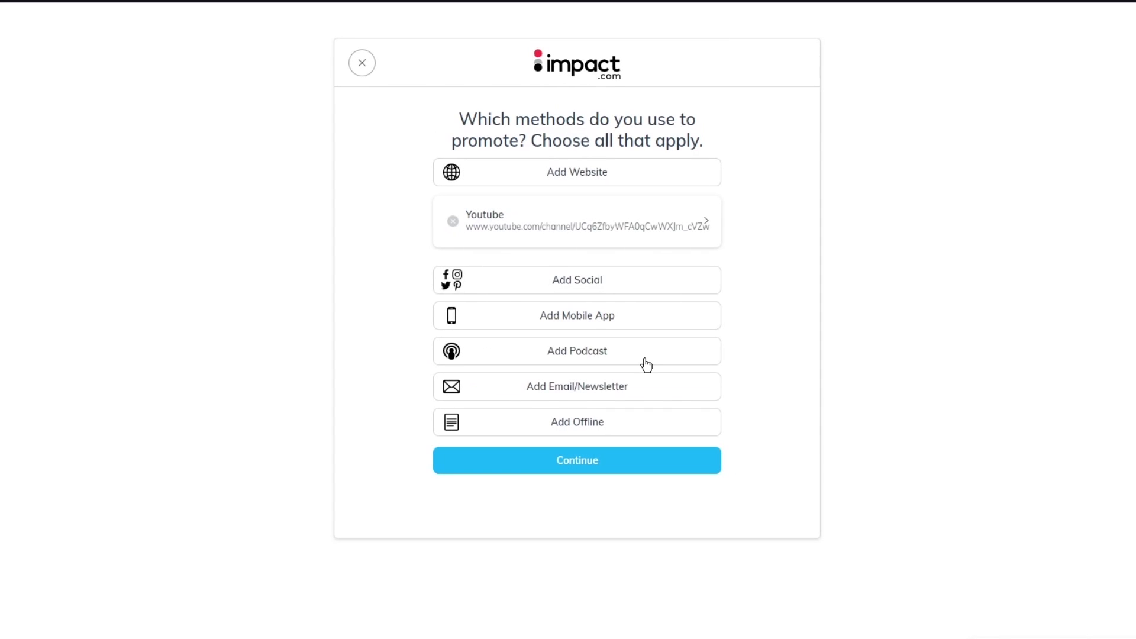
Continue to profile details, choose the Individual account type and enter the display name
left_click(572, 469)
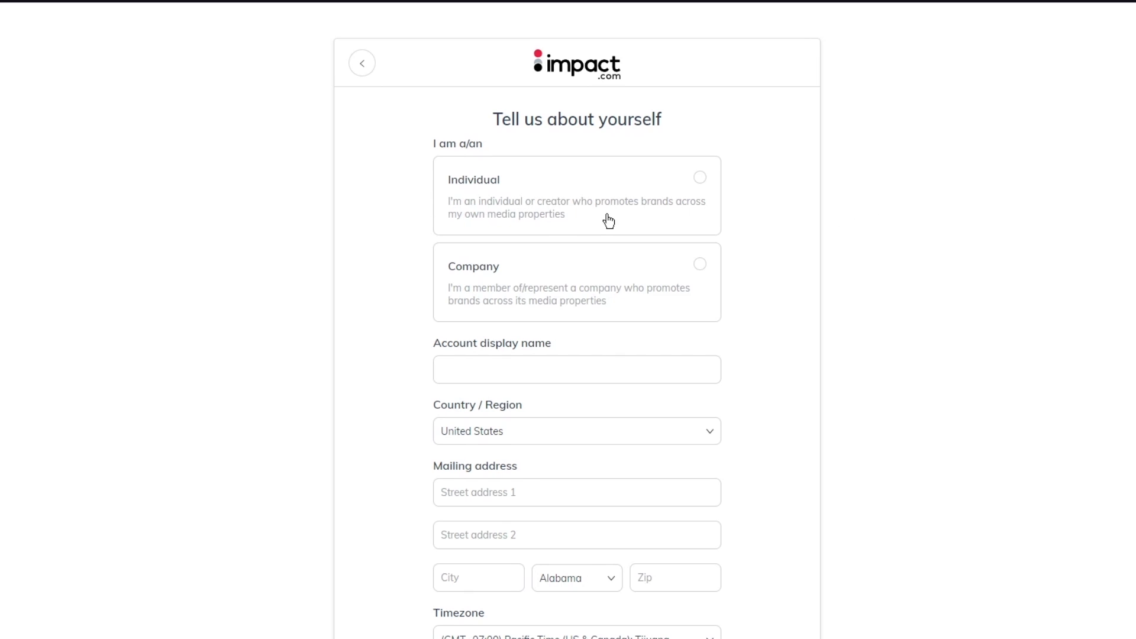
left_click(638, 221)
left_click(591, 372)
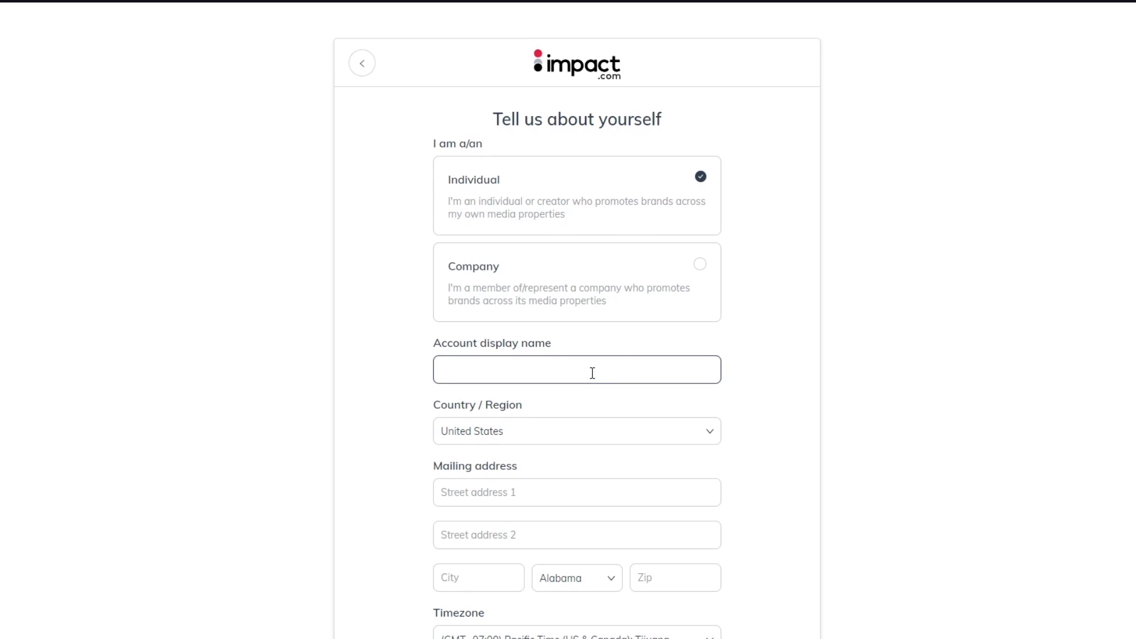
scroll(707, 366, "down", 2)
scroll(706, 365, "down", 1)
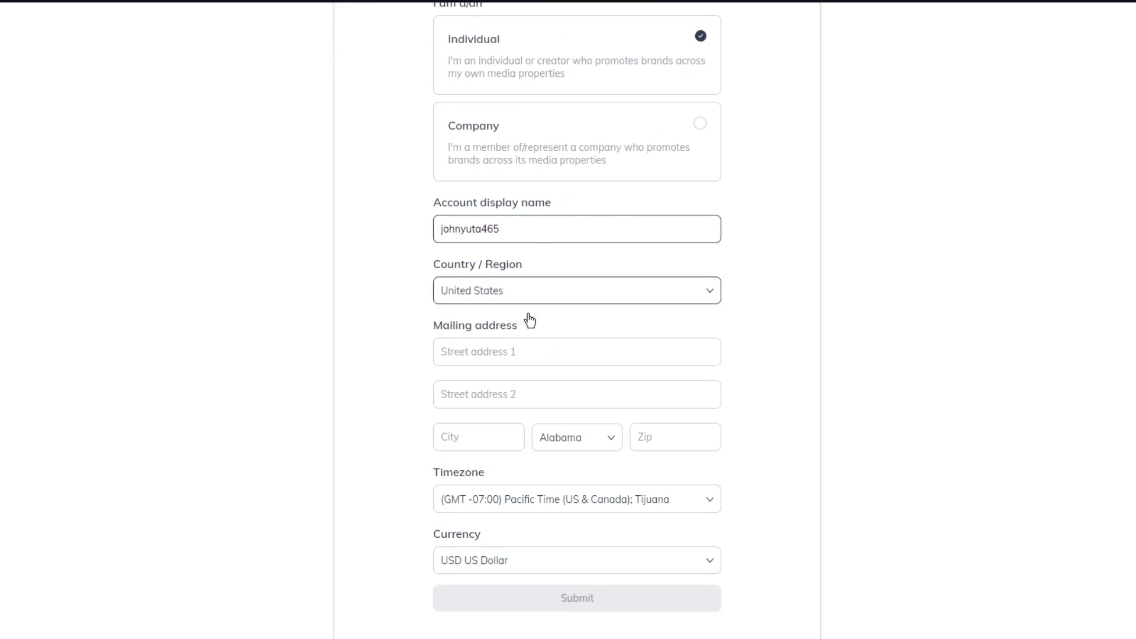
Autofill the saved mailing address, then submit while accepting USD as currency
left_click(536, 354)
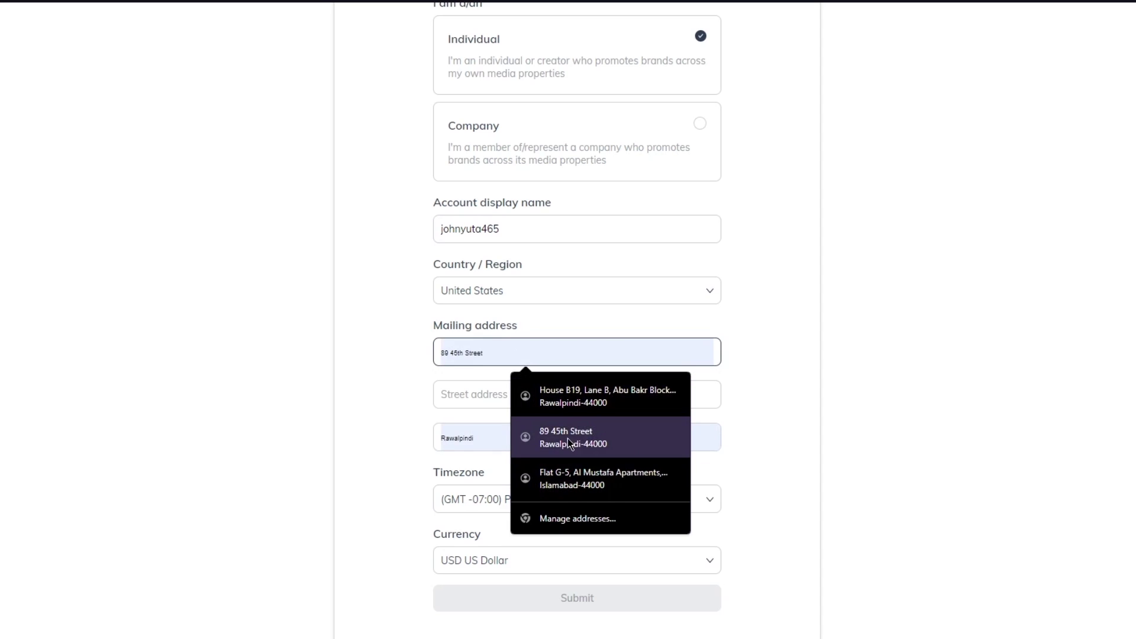
left_click(593, 454)
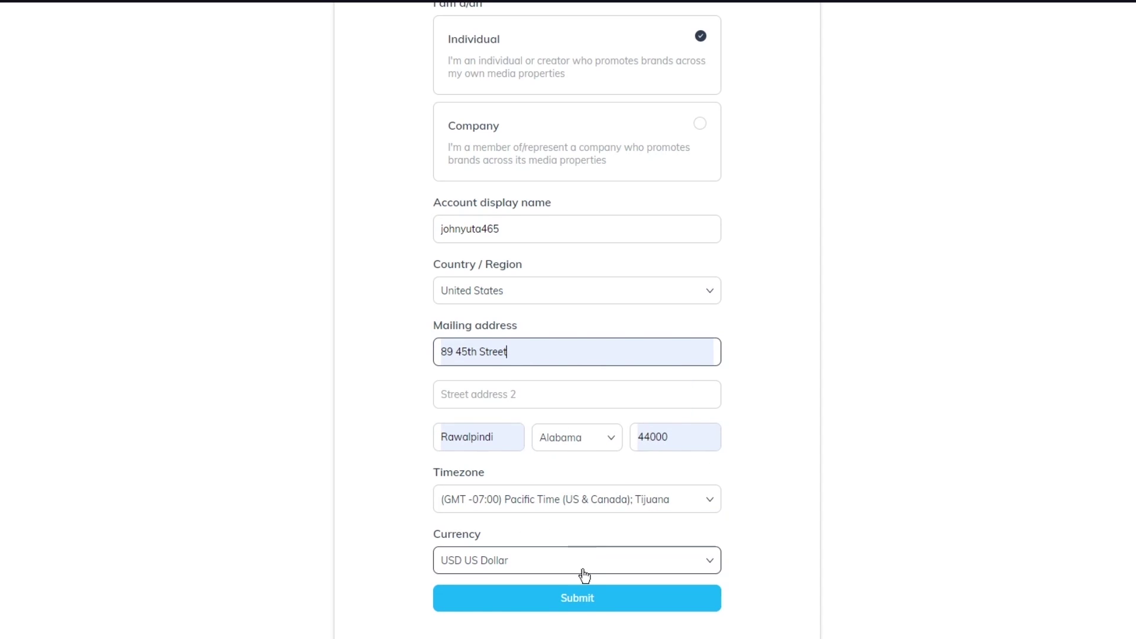
left_click(573, 597)
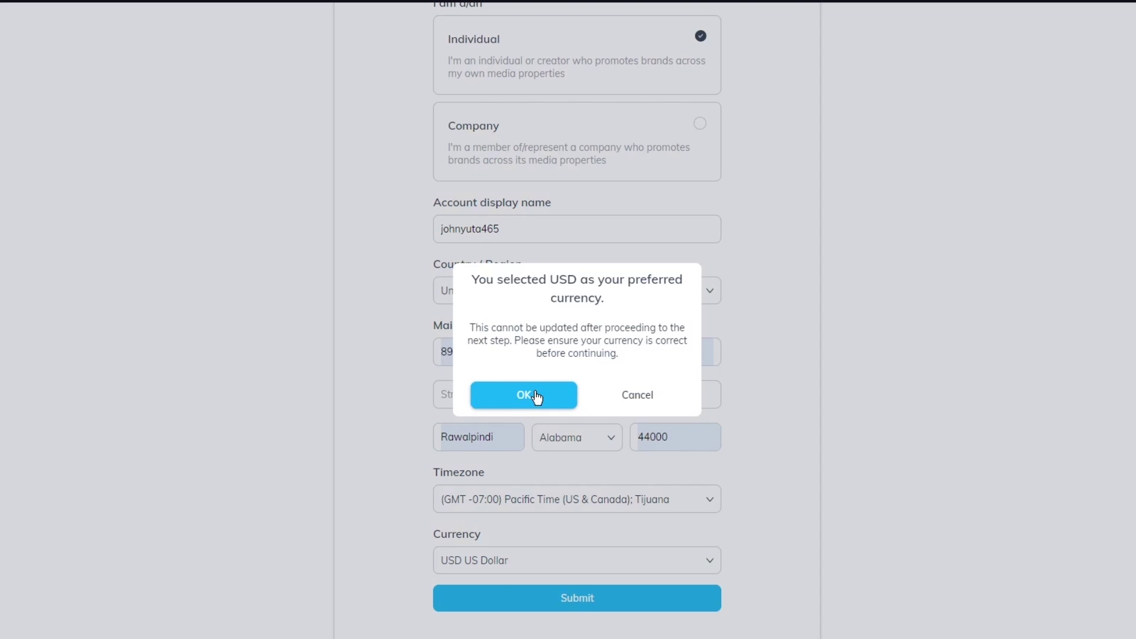
left_click(536, 396)
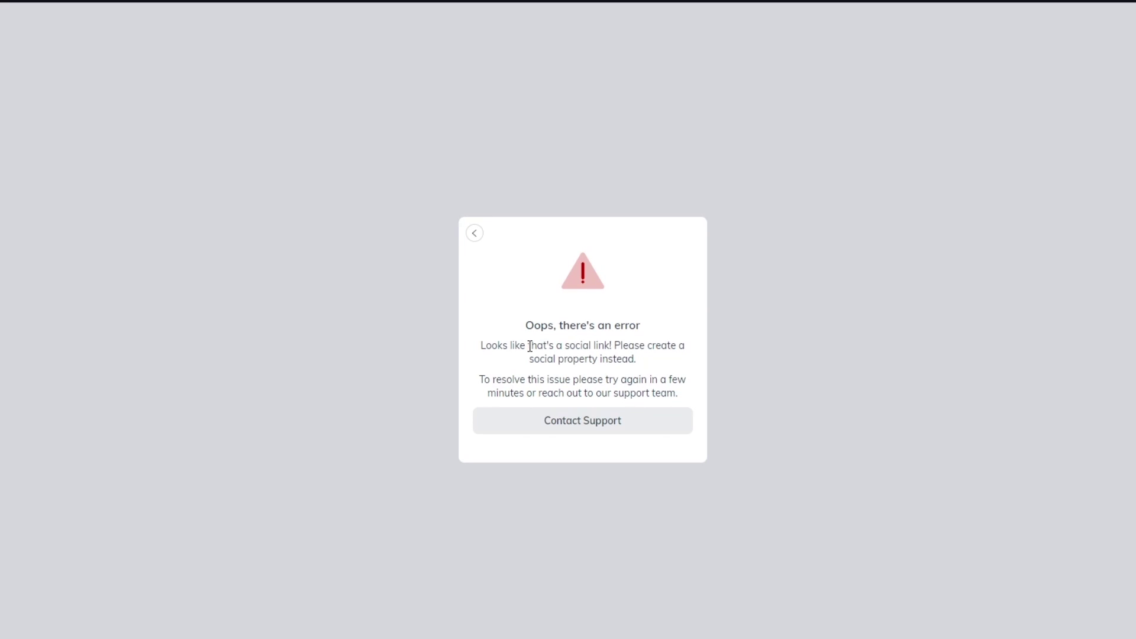
Back out of the social-link error and clear the Youtube website name and URL
left_click_drag(528, 346, 616, 346)
left_click(691, 323)
left_click(477, 235)
scroll(700, 276, "down", 3)
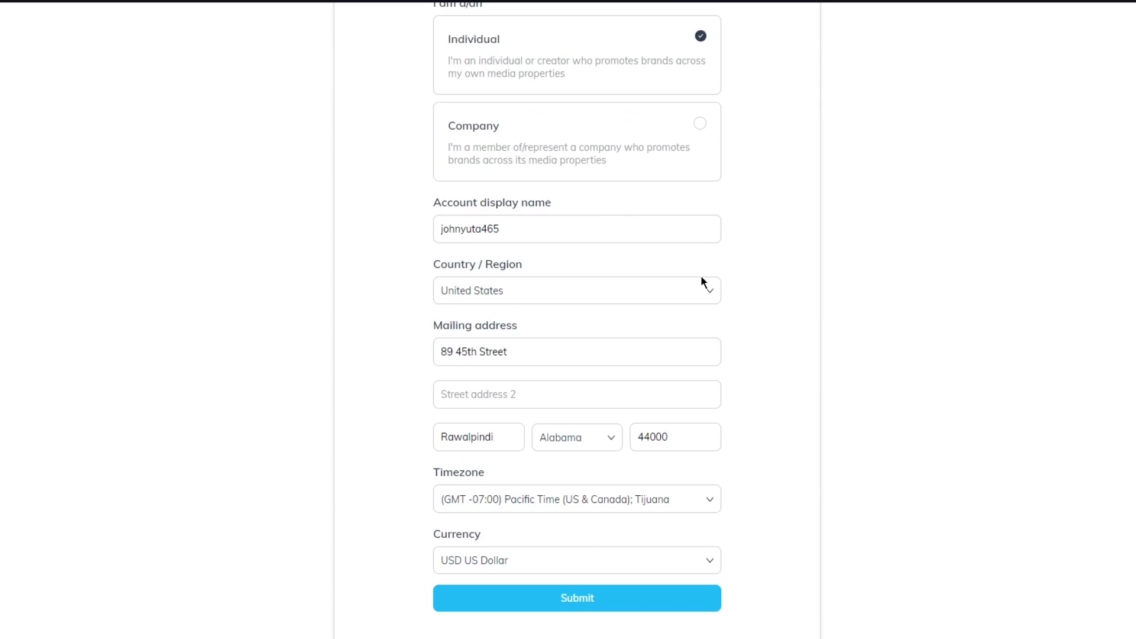
scroll(701, 275, "up", 3)
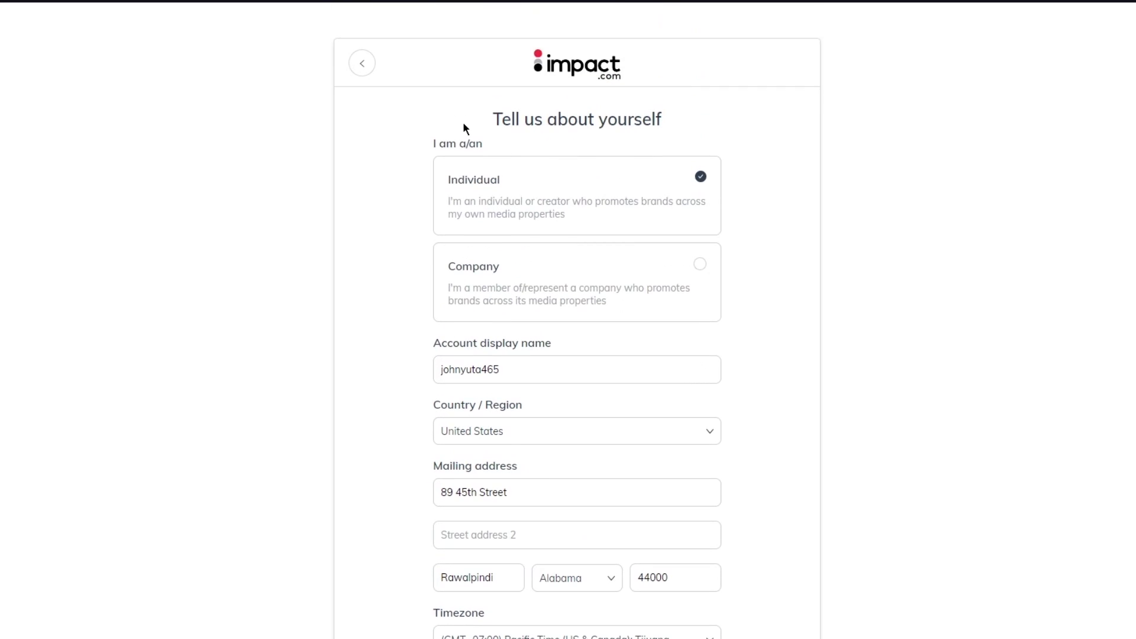
left_click(363, 67)
left_click(541, 179)
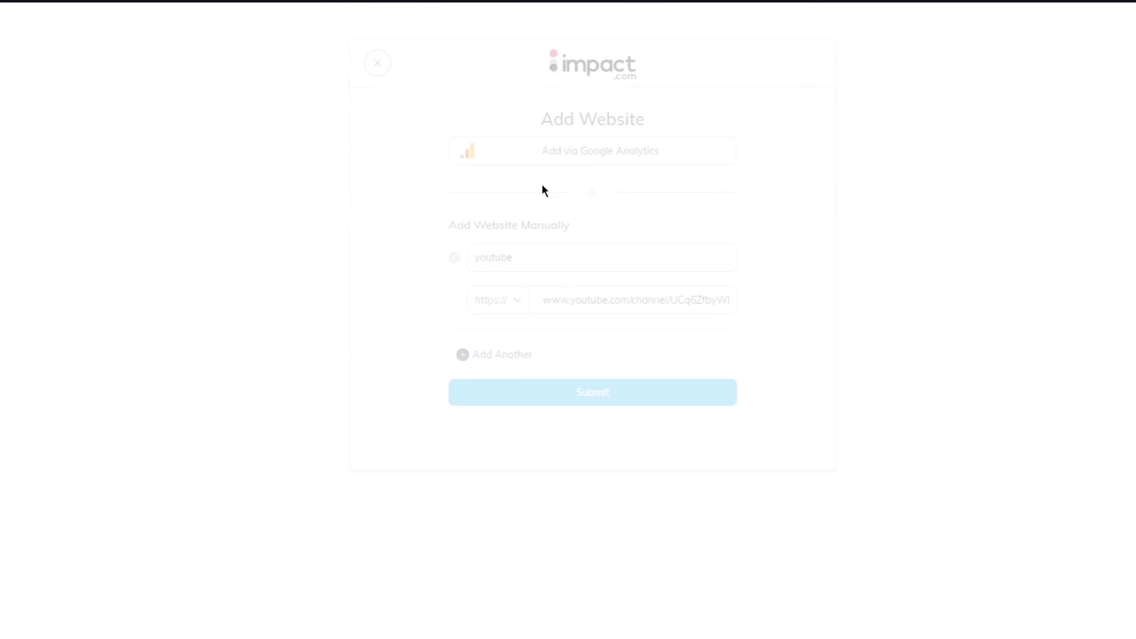
left_click(439, 259)
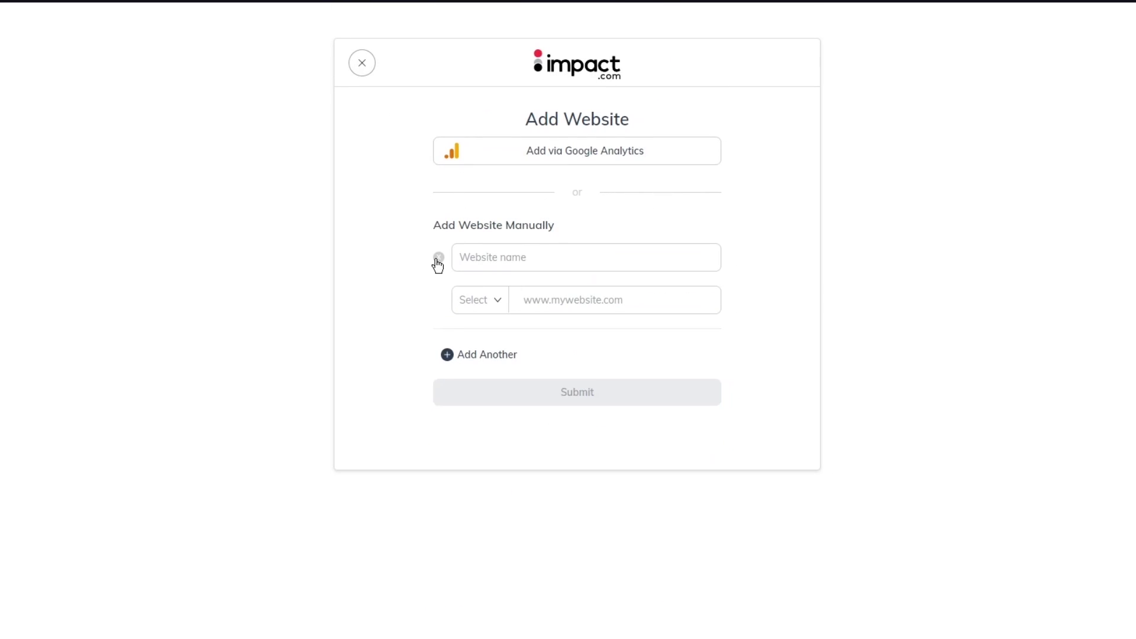
left_click(371, 71)
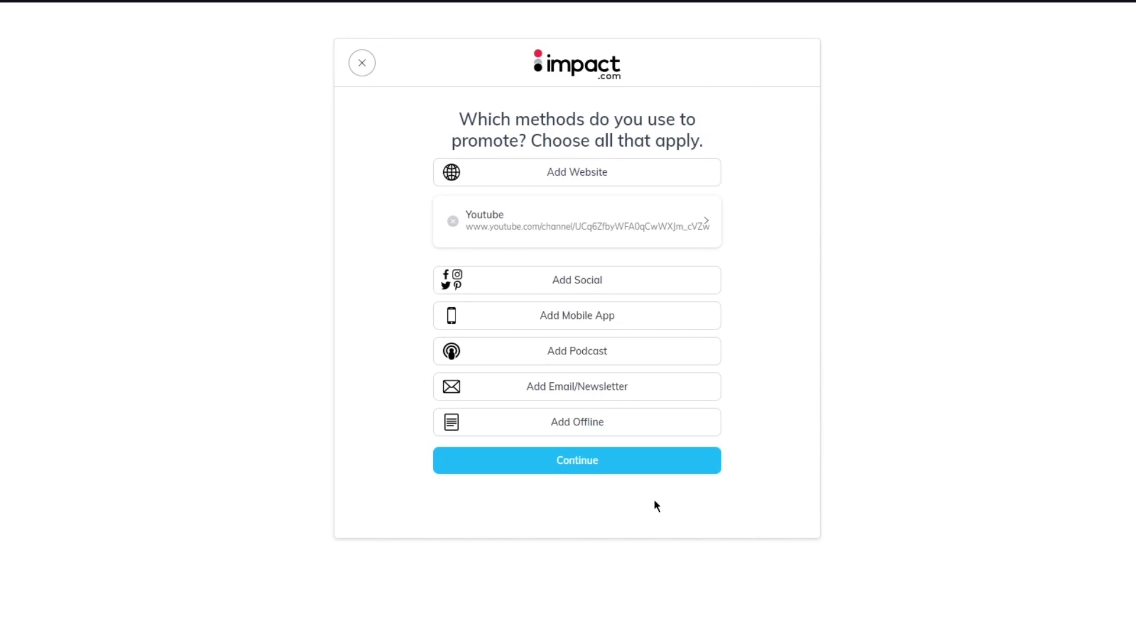
left_click(556, 462)
Resubmit the profile with USD, then back out of the error to promotion methods
scroll(568, 355, "down", 2)
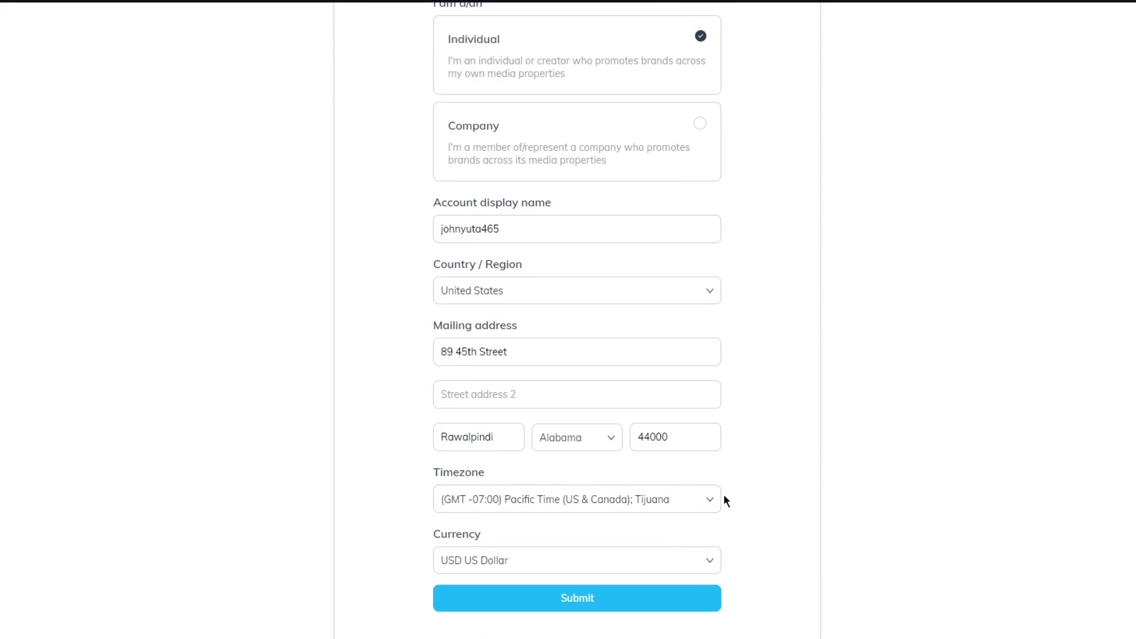
left_click(637, 596)
left_click(551, 422)
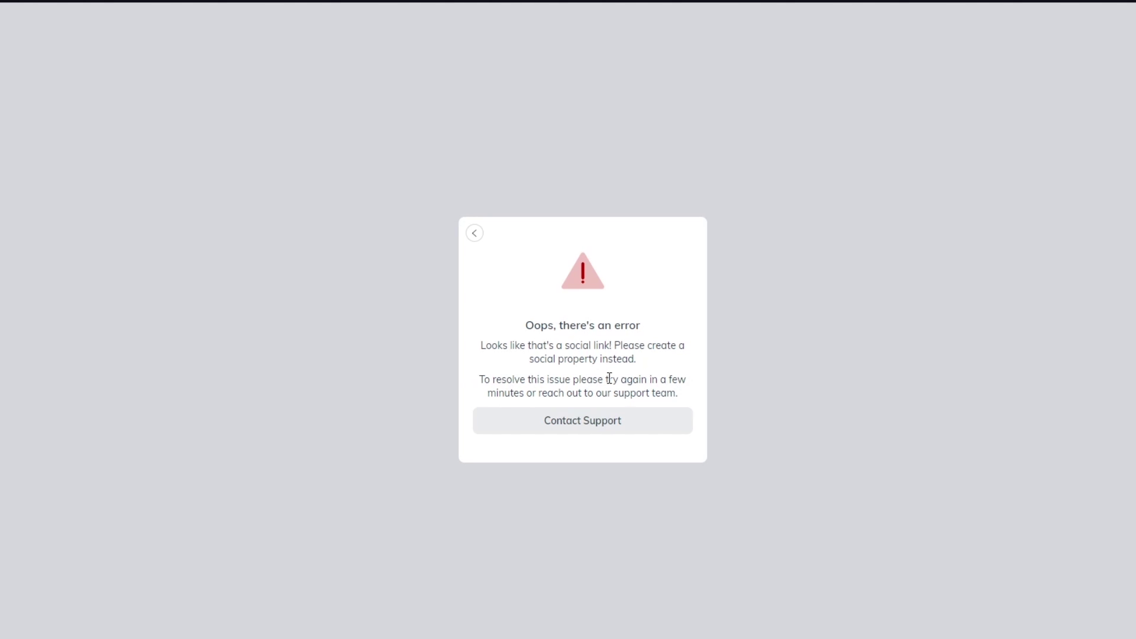
left_click(471, 231)
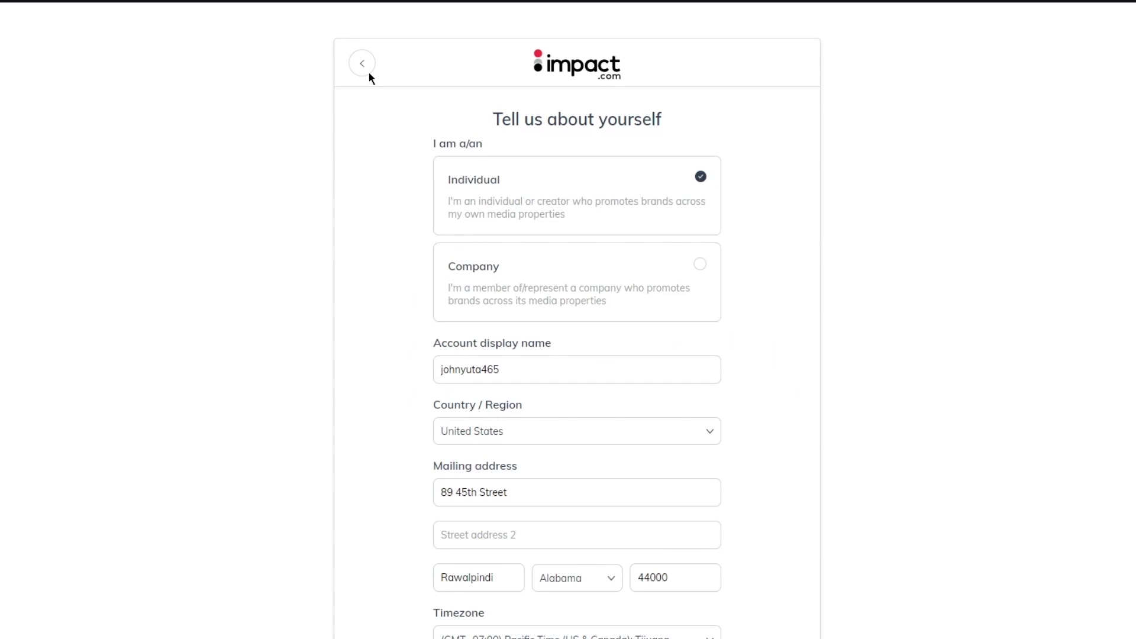
left_click(366, 71)
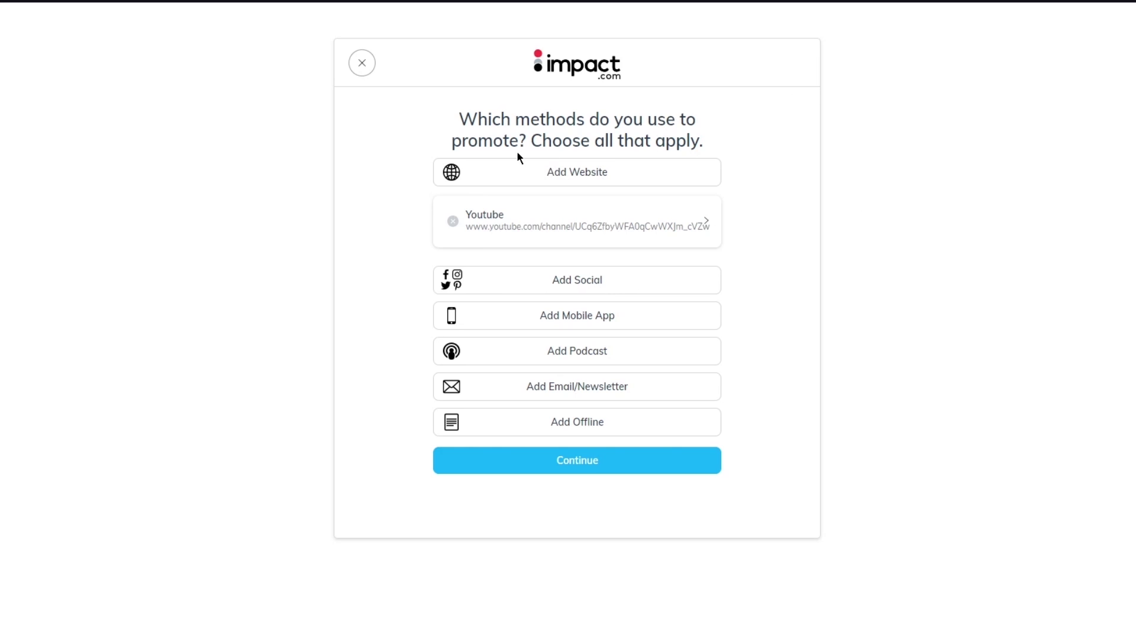
Remove the Youtube entry and connect the Facebook page Tet page as a social property
left_click(452, 221)
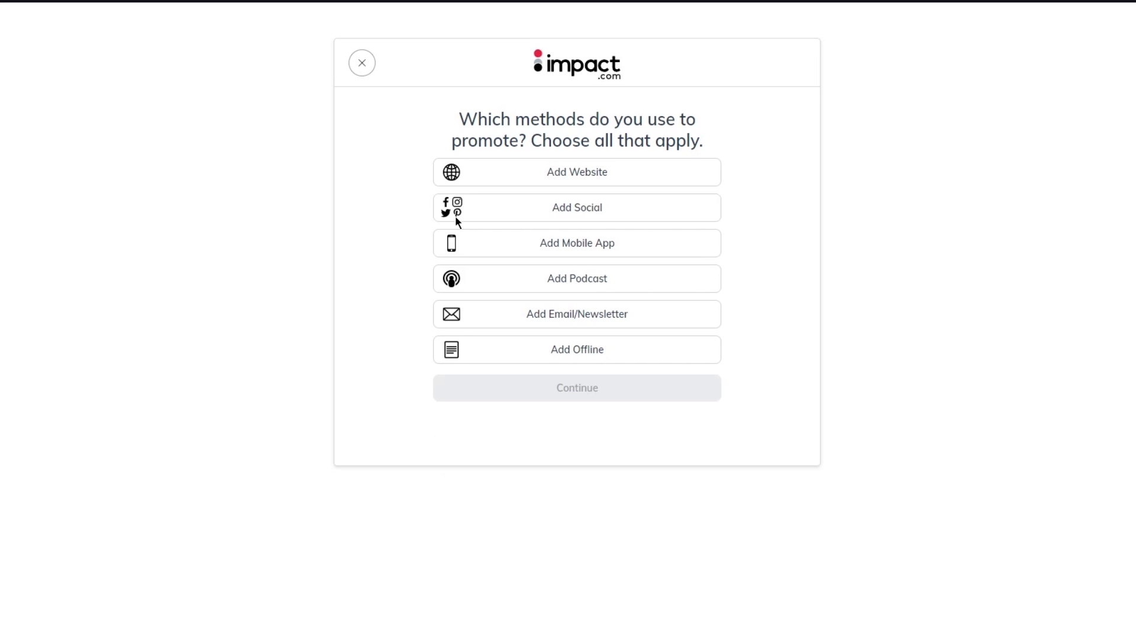
left_click(594, 216)
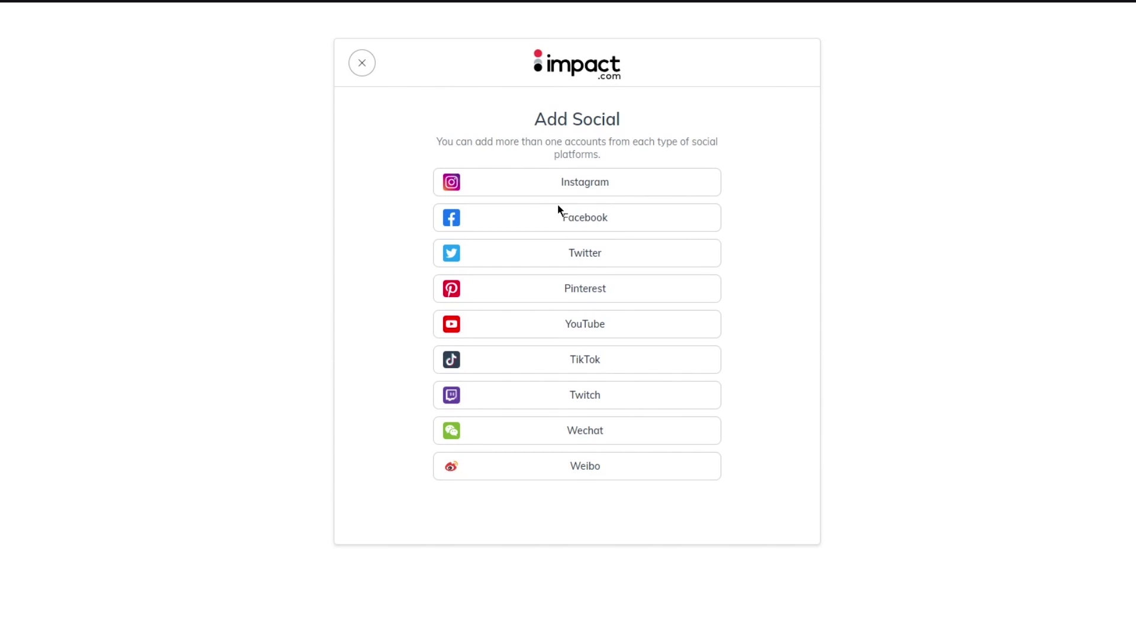
left_click(558, 207)
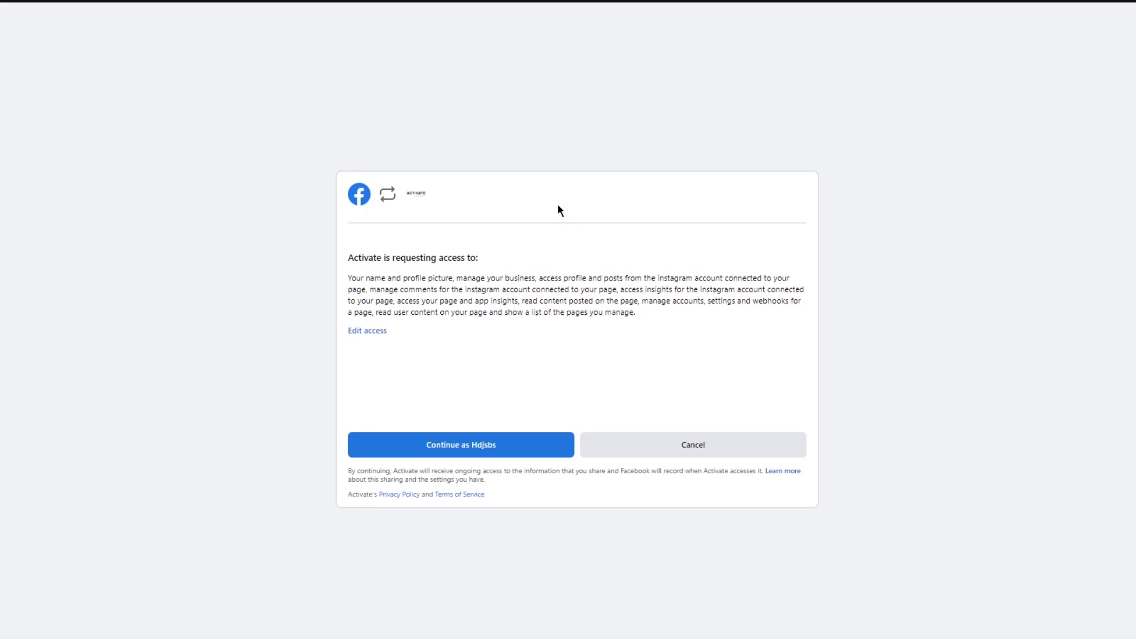
left_click(428, 450)
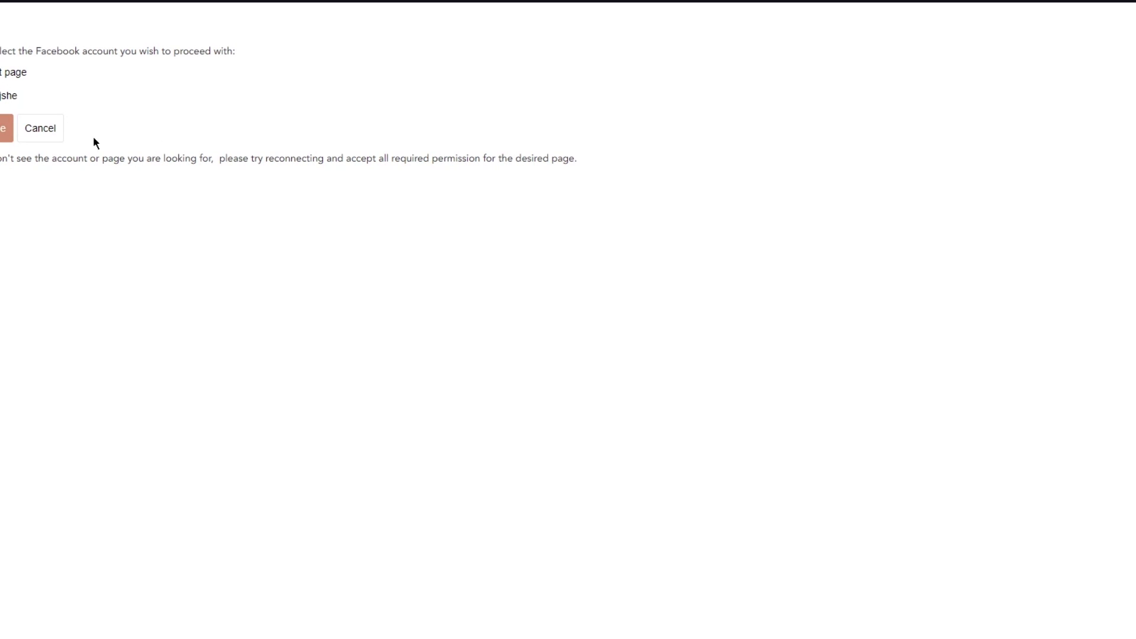
left_click(4, 126)
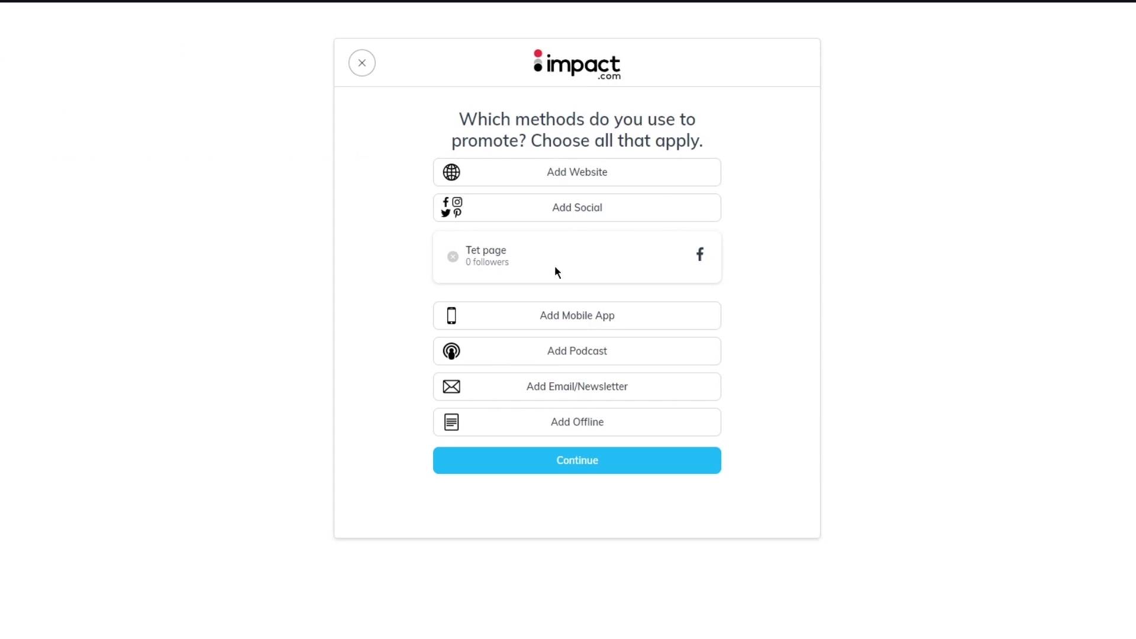
Continue past promotion methods, submit the Tell us about yourself form and confirm USD
left_click(578, 465)
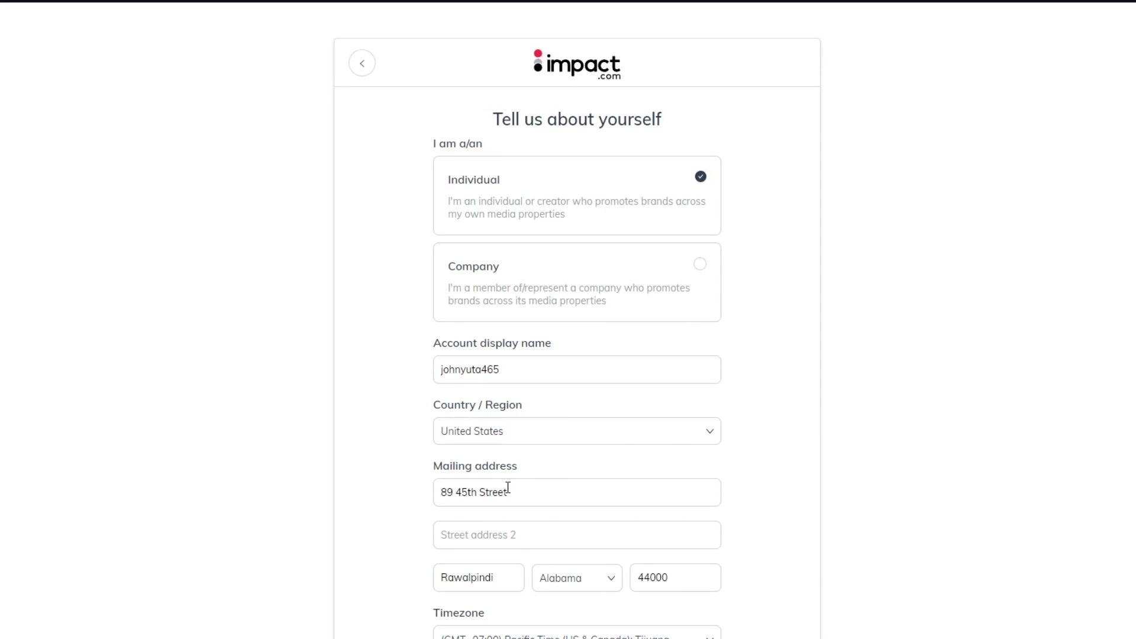
scroll(550, 509, "down", 3)
left_click(562, 597)
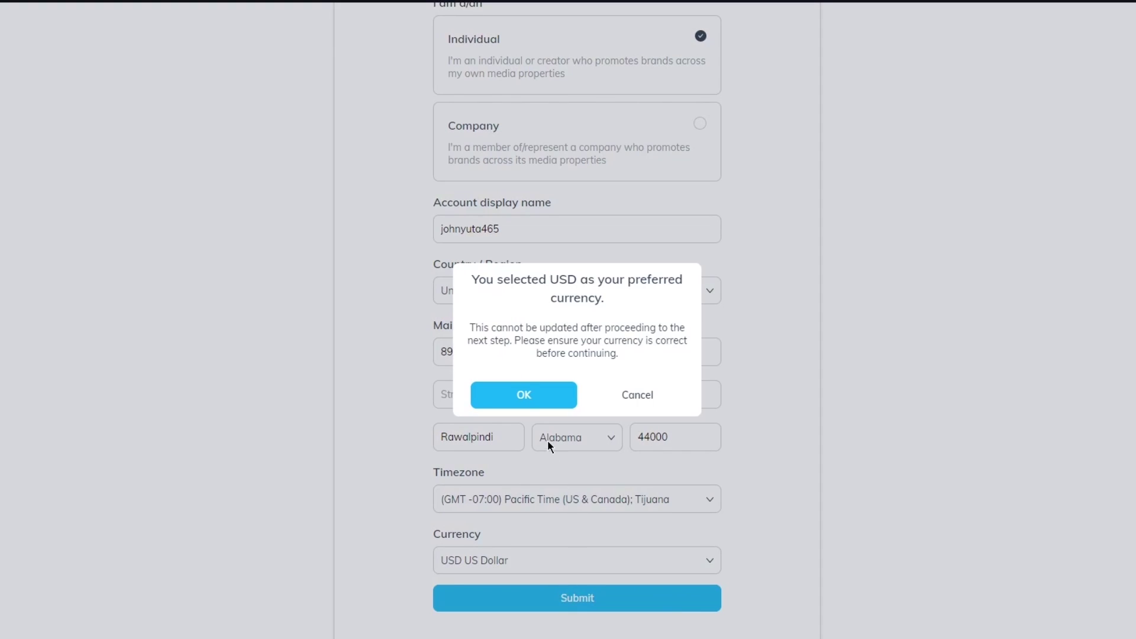
left_click(512, 404)
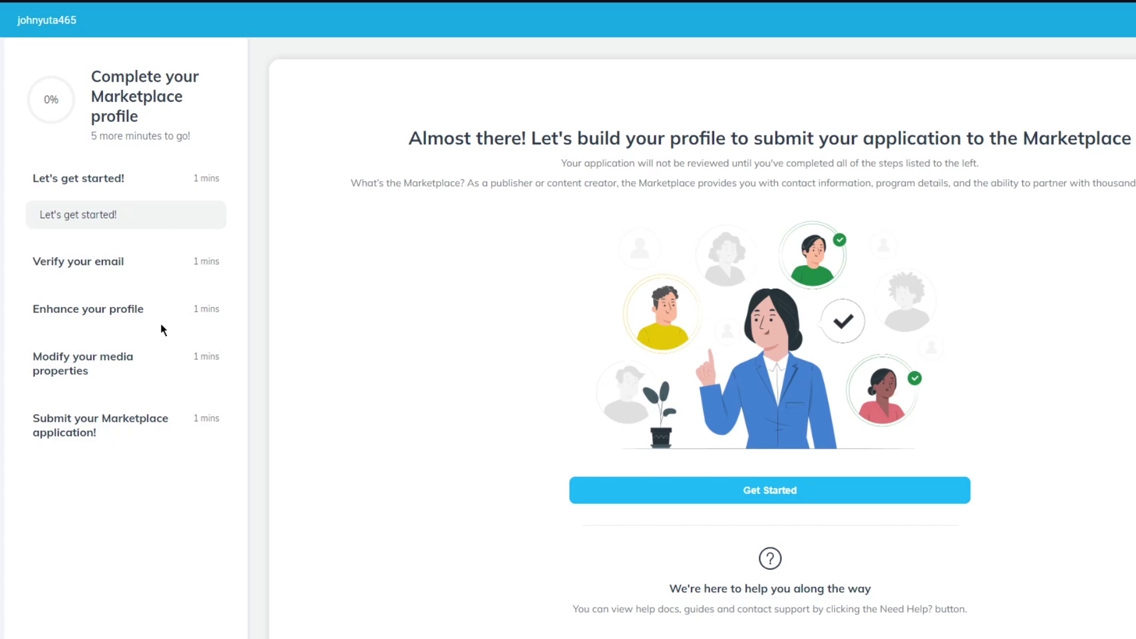
scroll(559, 342, "down", 1)
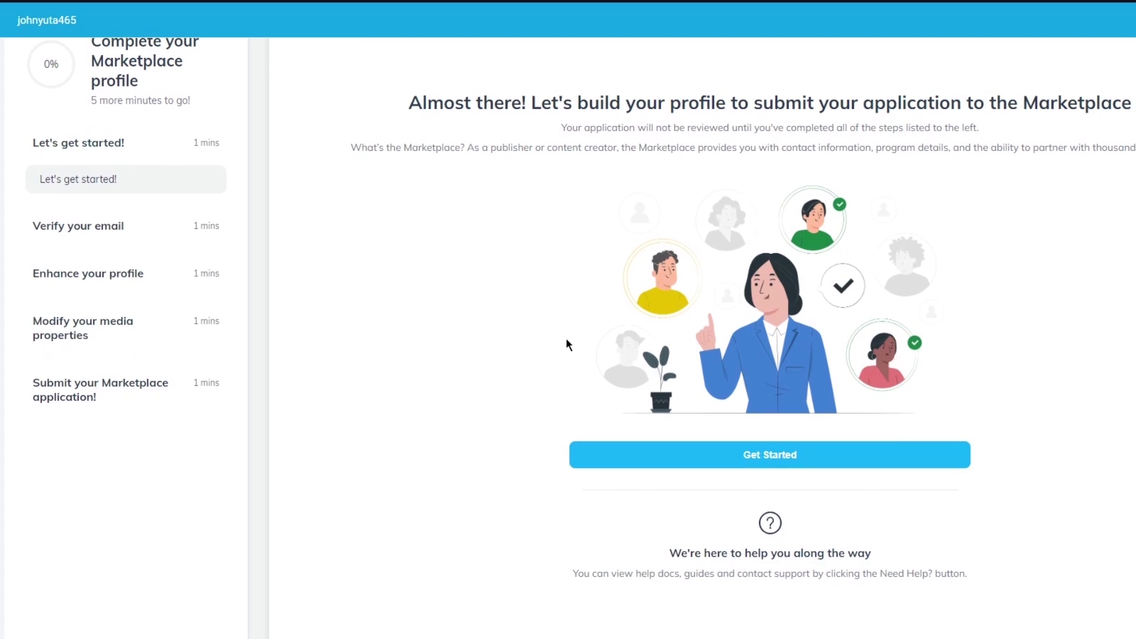